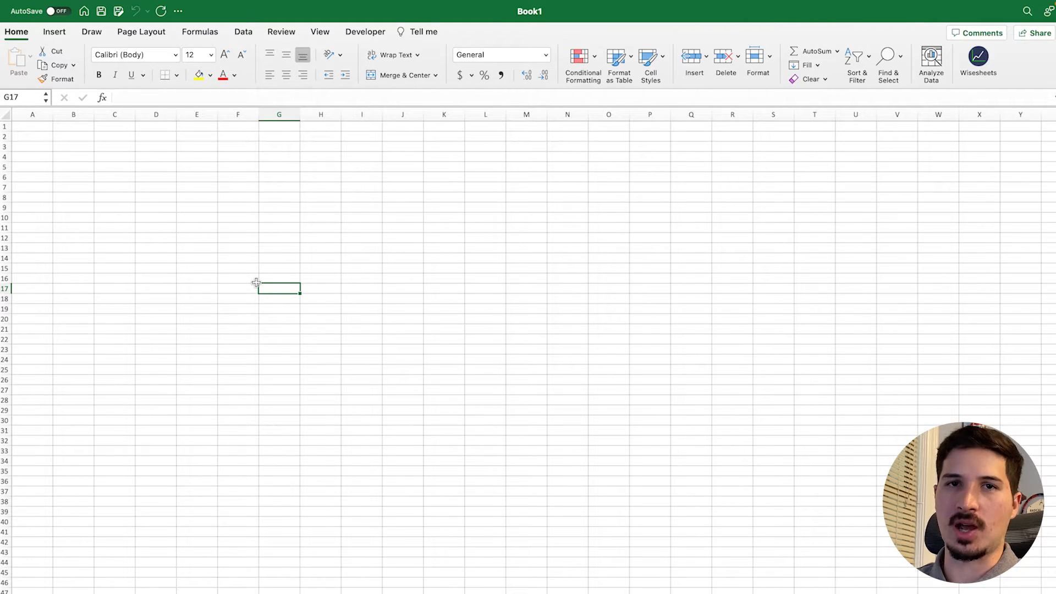
Step: Pull the annual standardized financials for Tesla (TSLA, NASDAQ) into the workbook with the Wisesheets add-in
click(978, 72)
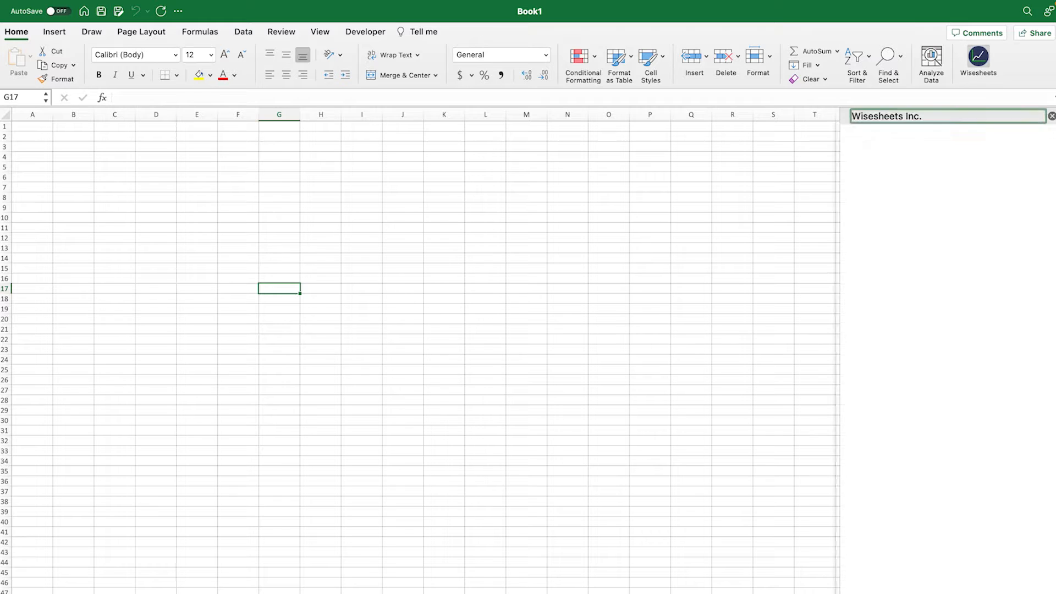
click(919, 249)
text(TSLA)
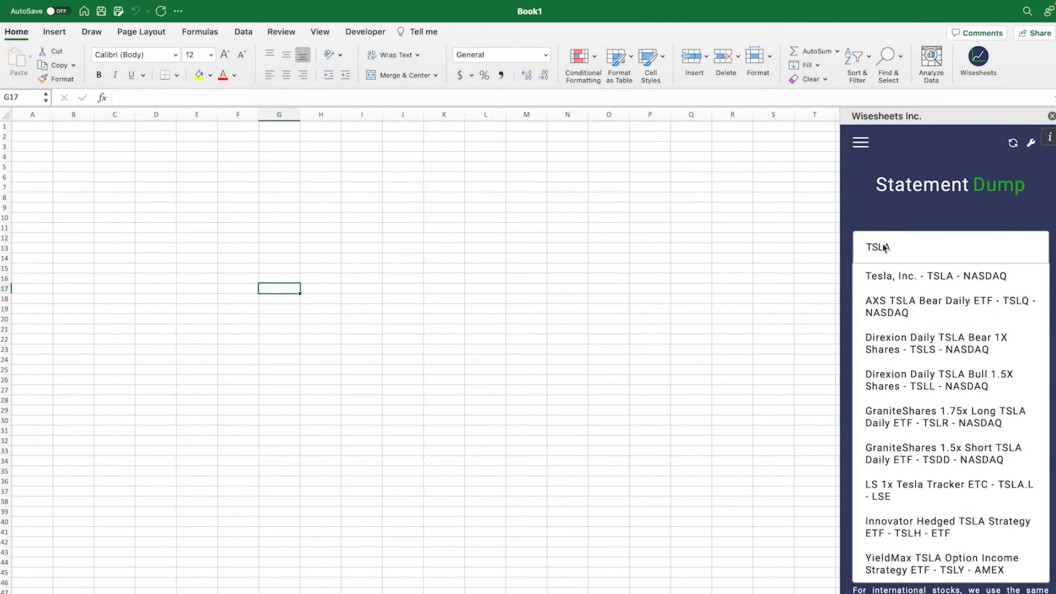
click(903, 277)
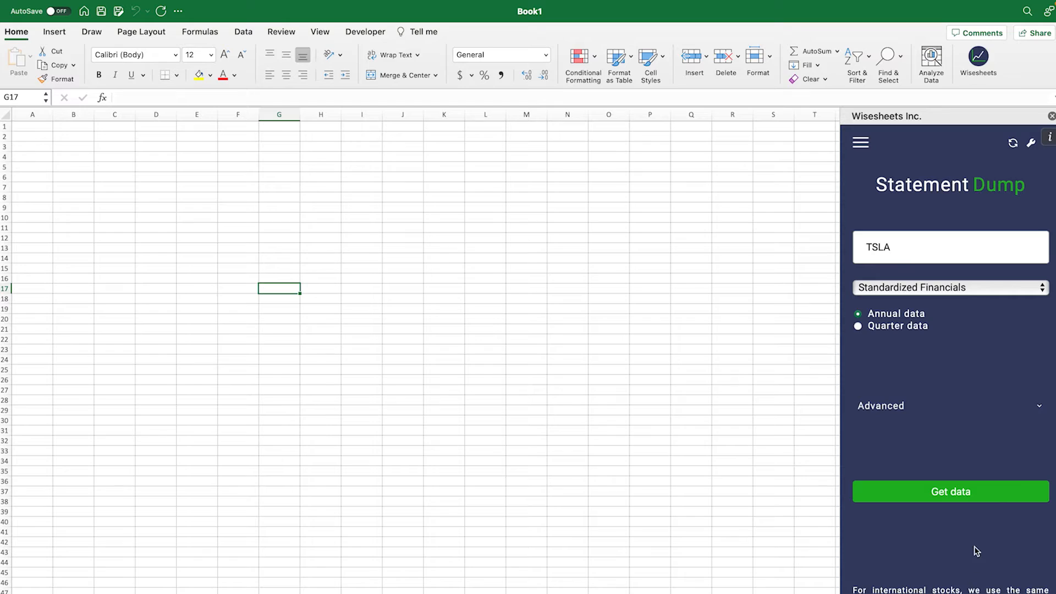
click(977, 494)
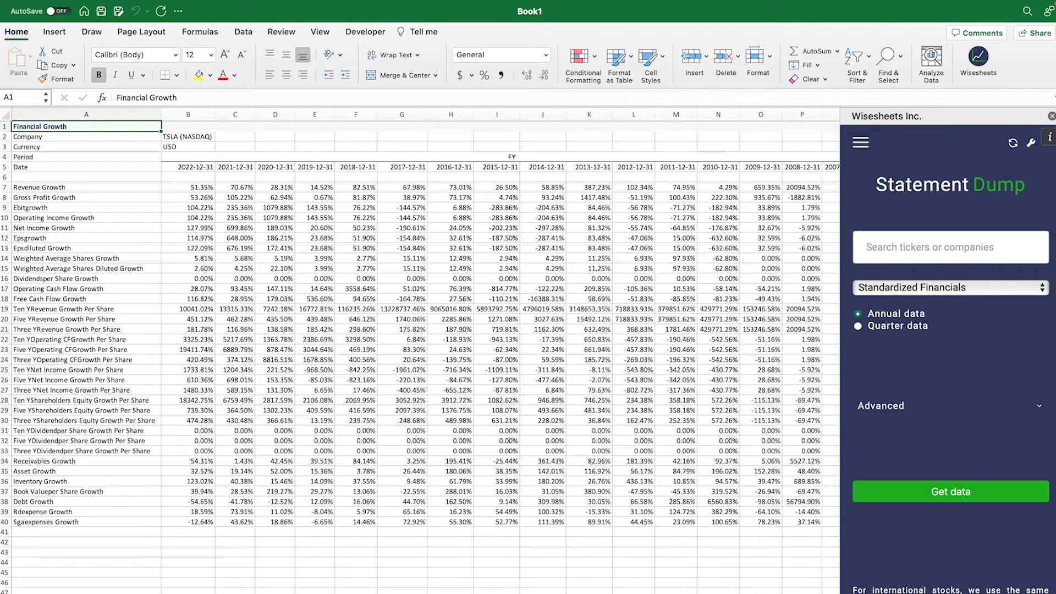
Step: Show the Income Statement sheet and close the Wisesheets add-in
click(138, 593)
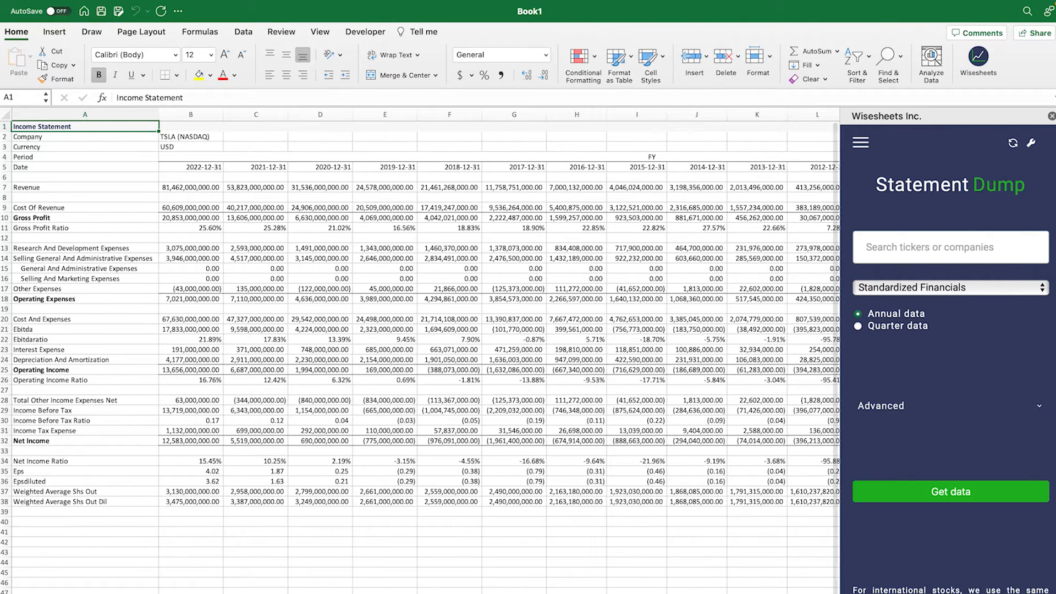
click(1052, 117)
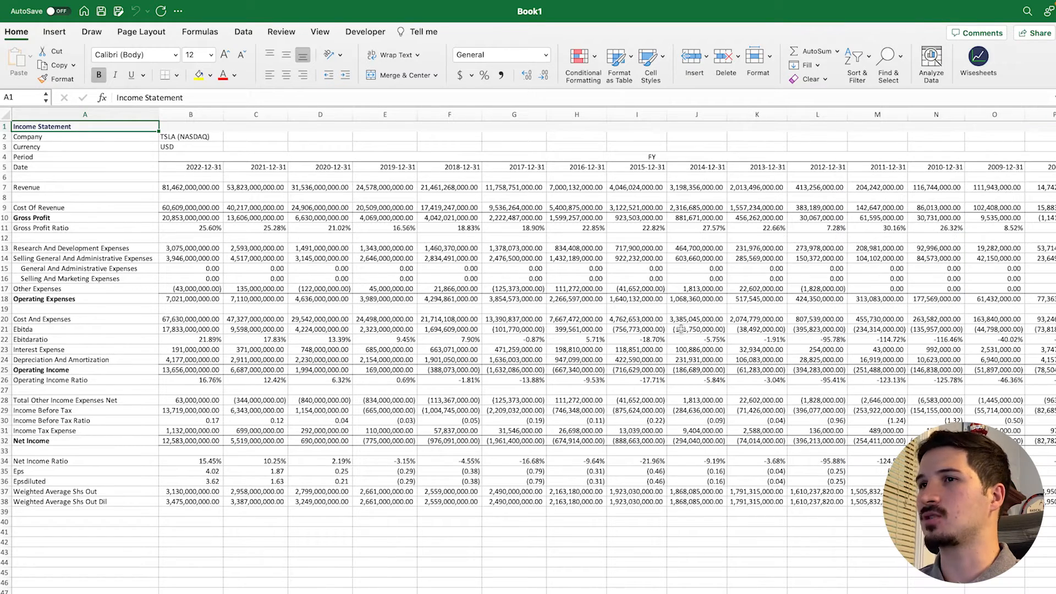
scroll(269, 502, down, 3)
scroll(270, 502, up, 3)
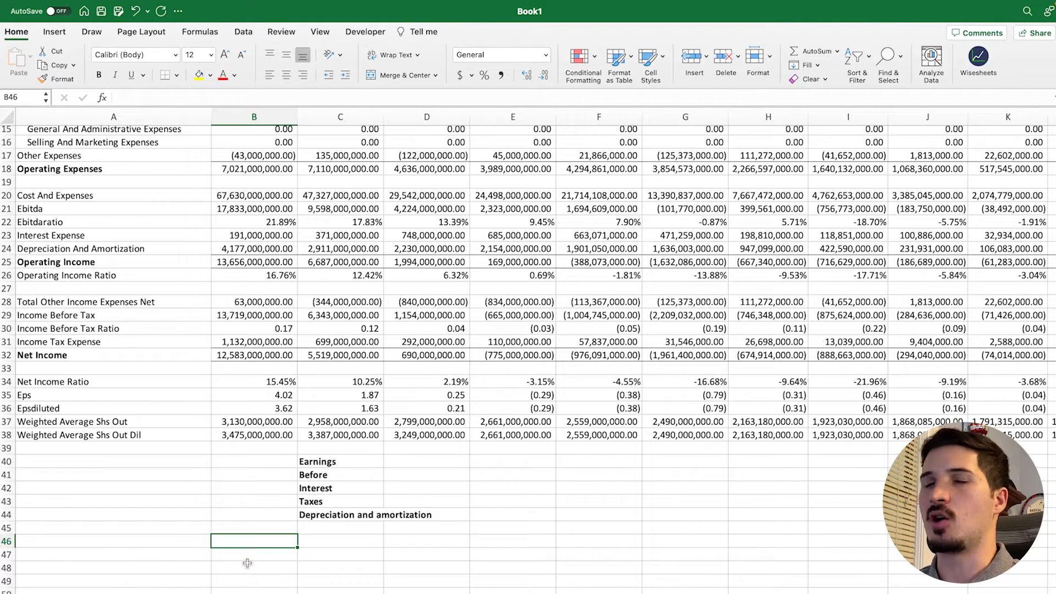
Step: Examine the EBITDA component labels in C40:C44 and the income statement lines they relate to, especially Net Income
drag(347, 461, 348, 511)
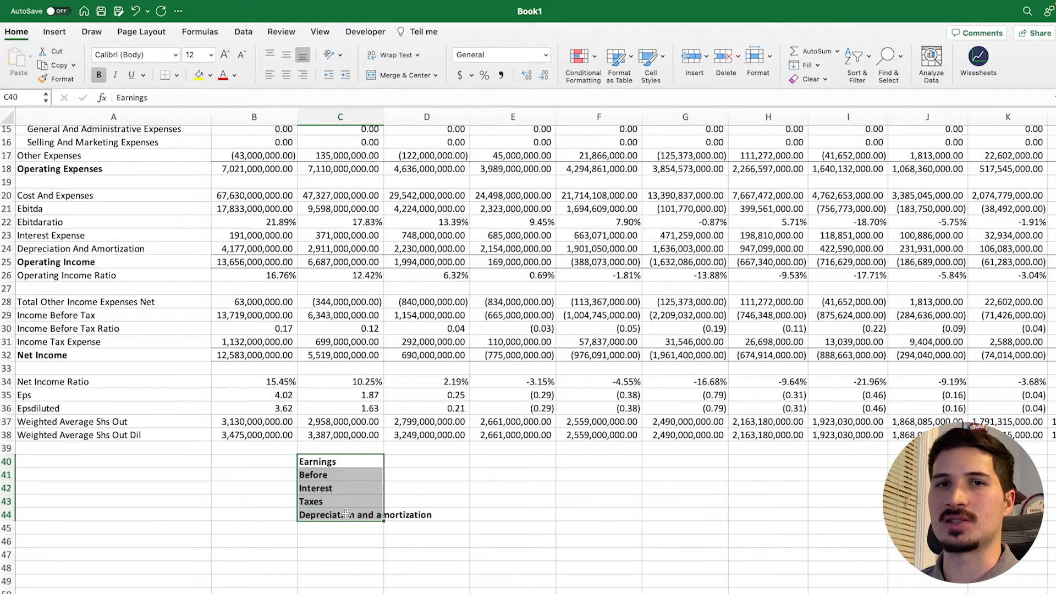
scroll(345, 513, up, 5)
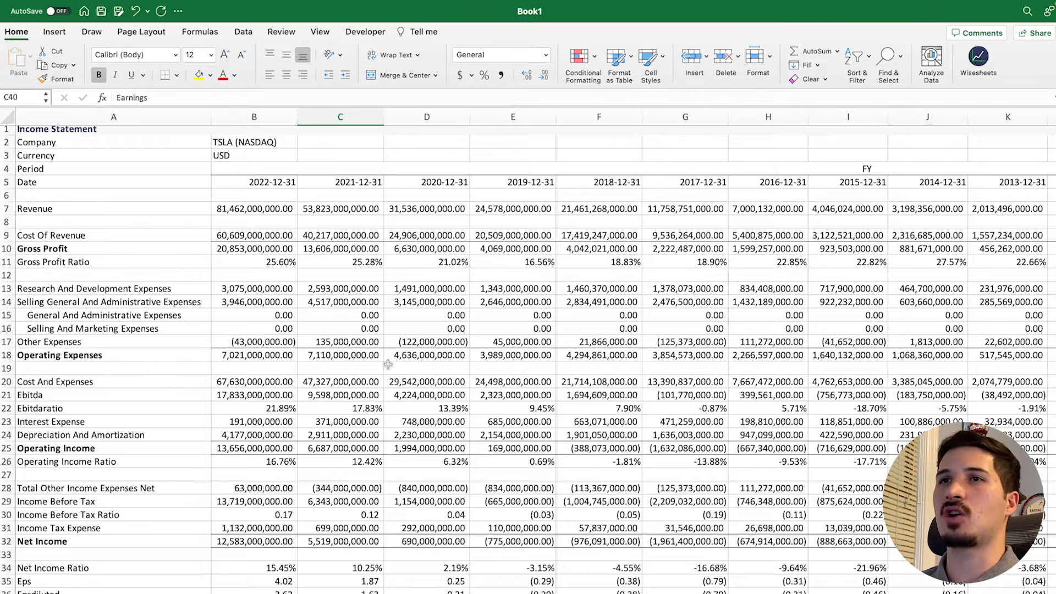
scroll(388, 365, up, 1)
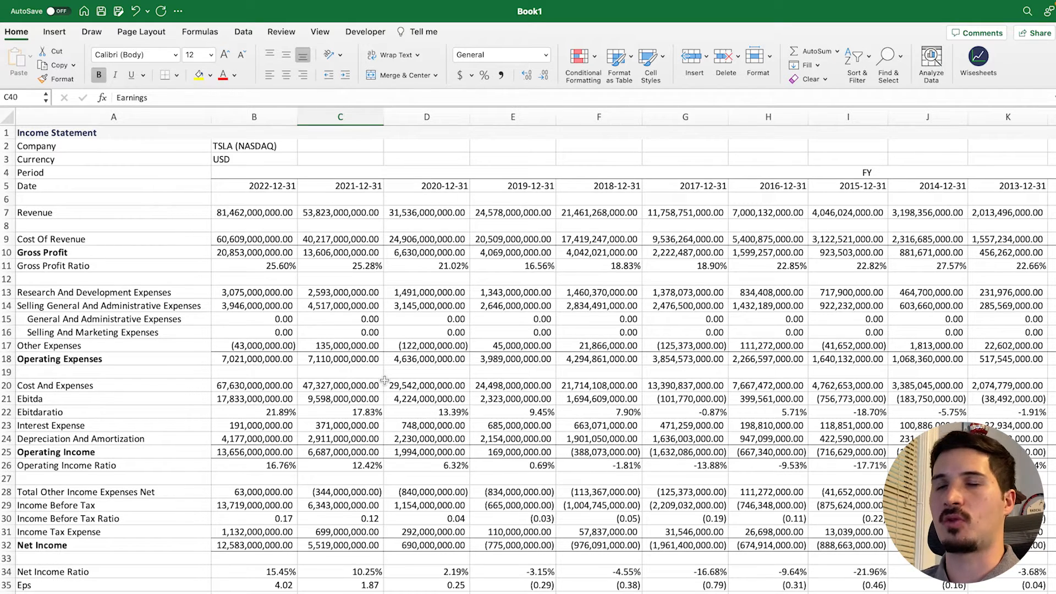
scroll(384, 380, down, 5)
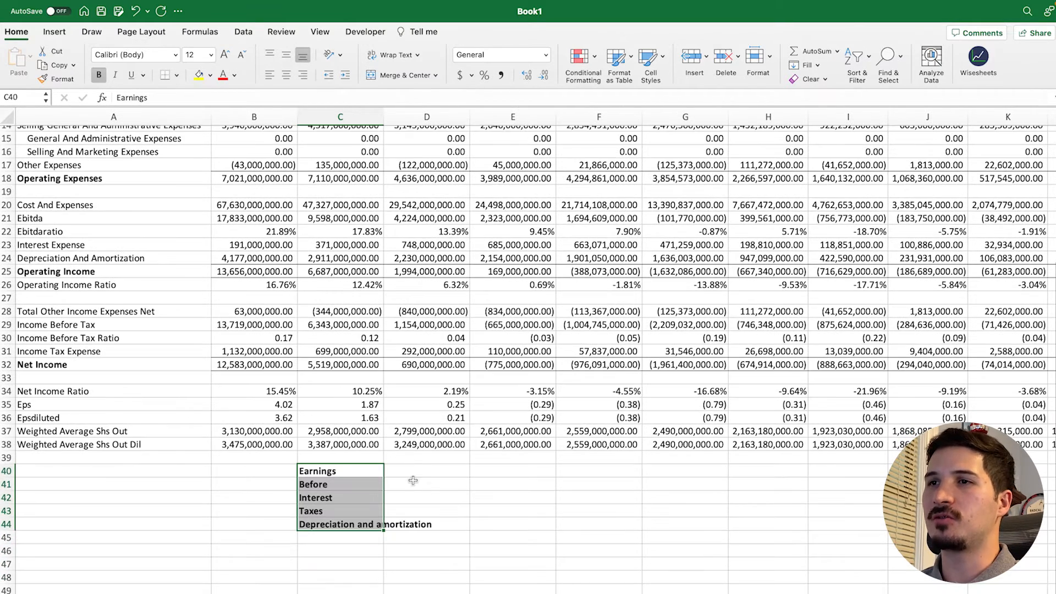
click(394, 482)
click(359, 473)
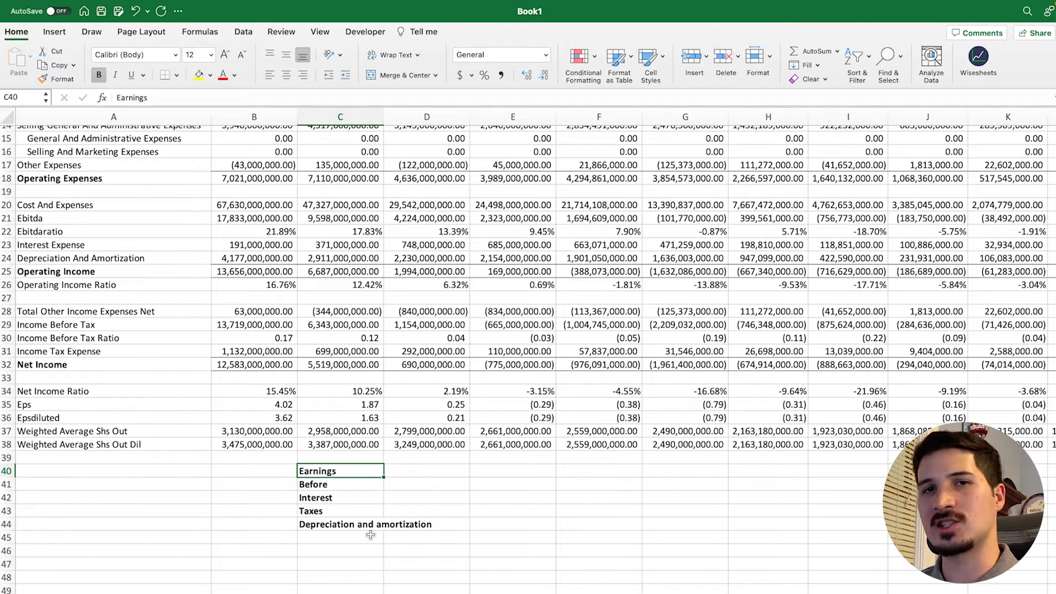
click(81, 366)
drag(81, 366, 238, 360)
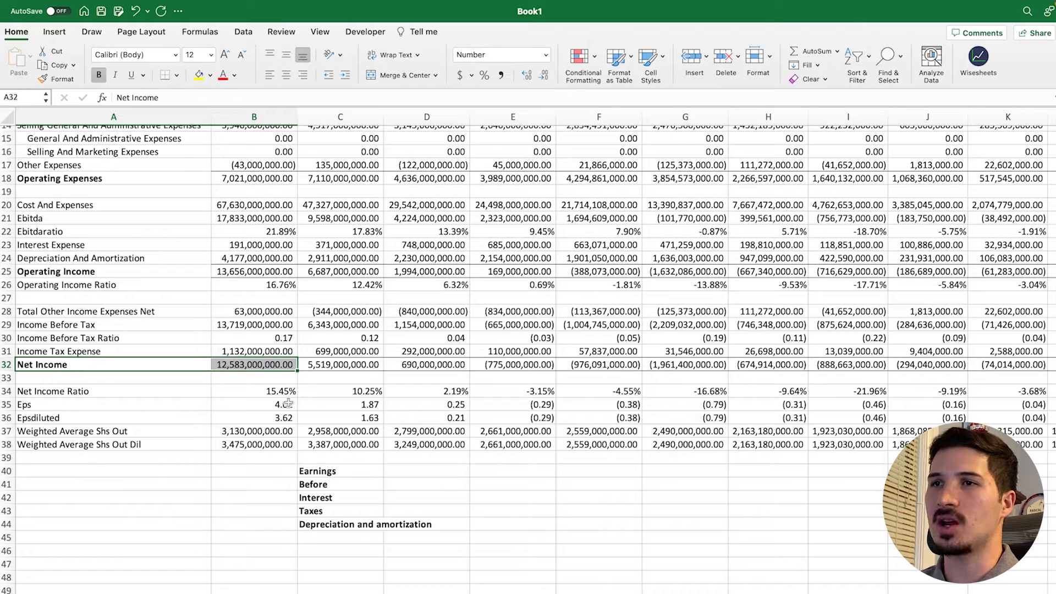
click(336, 485)
click(348, 498)
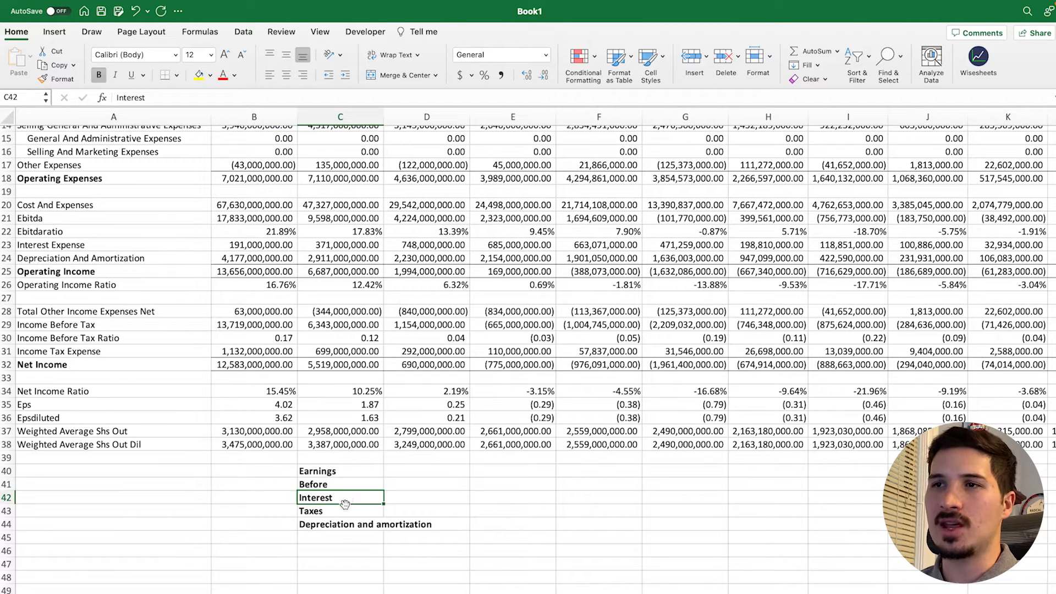
click(339, 512)
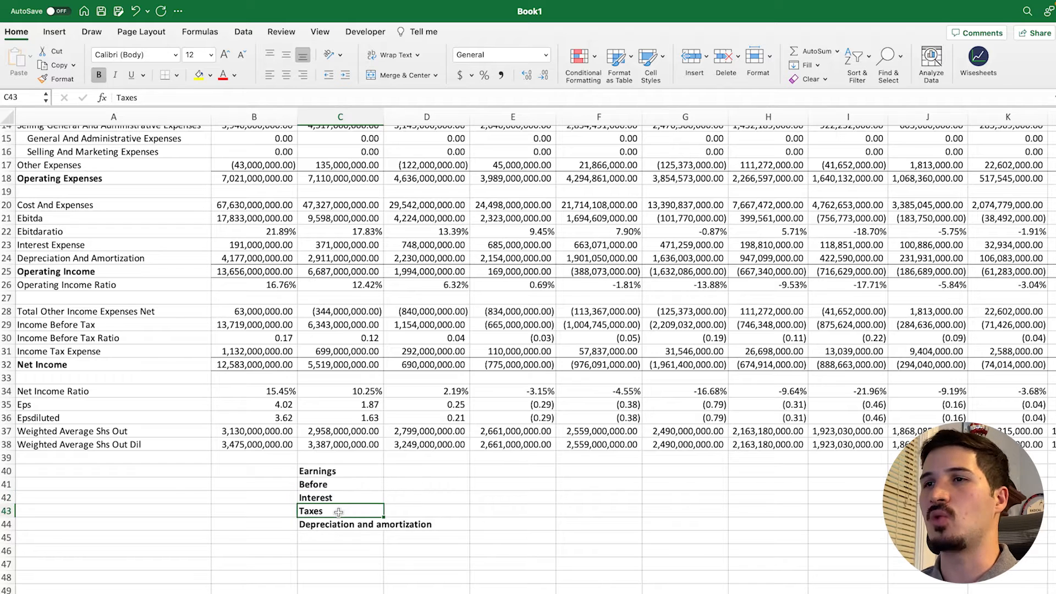
click(341, 526)
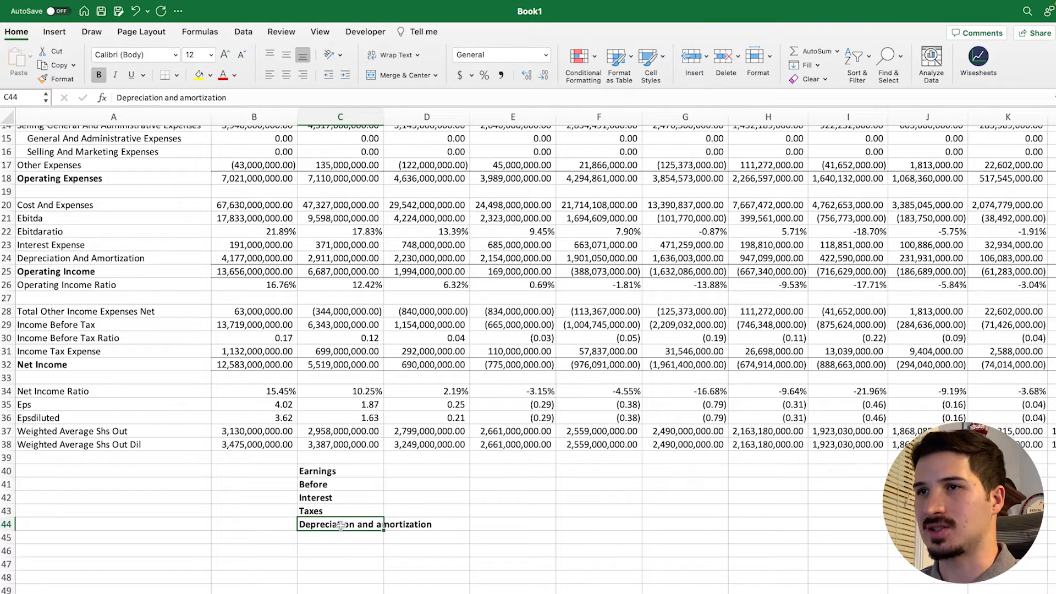
click(339, 486)
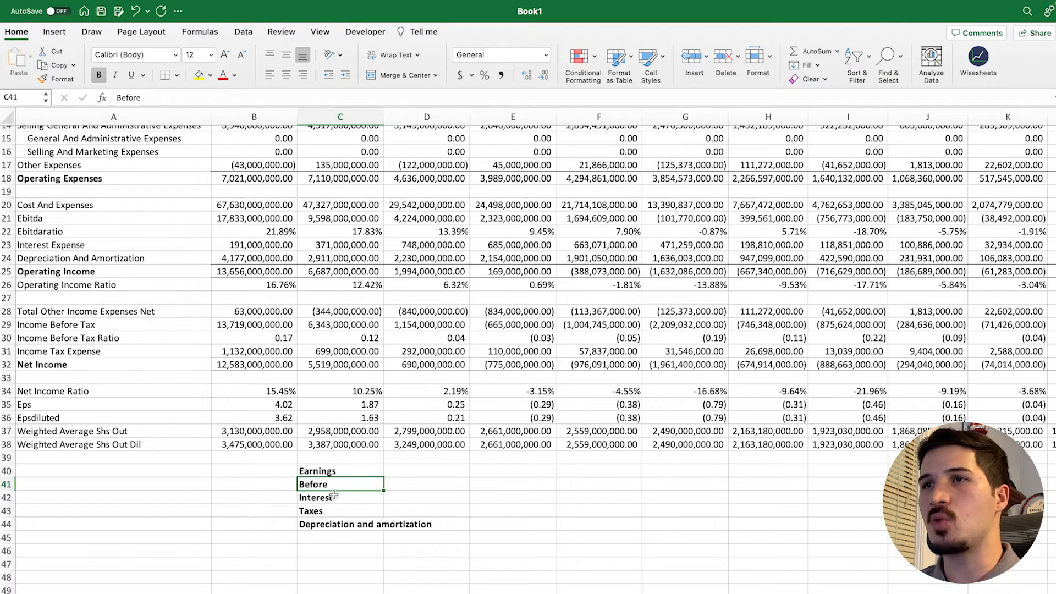
click(82, 368)
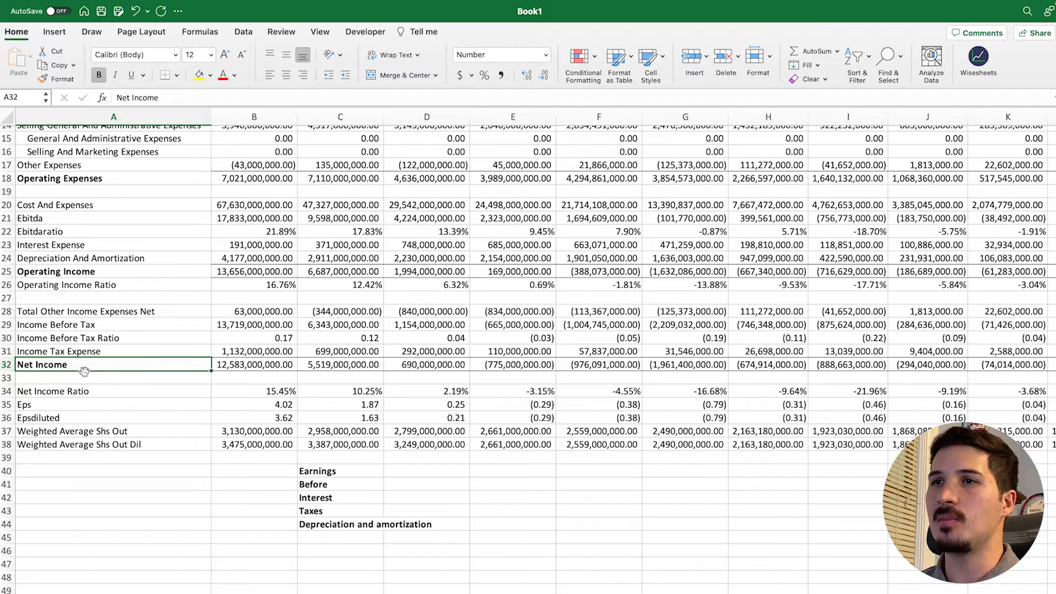
drag(327, 499, 331, 526)
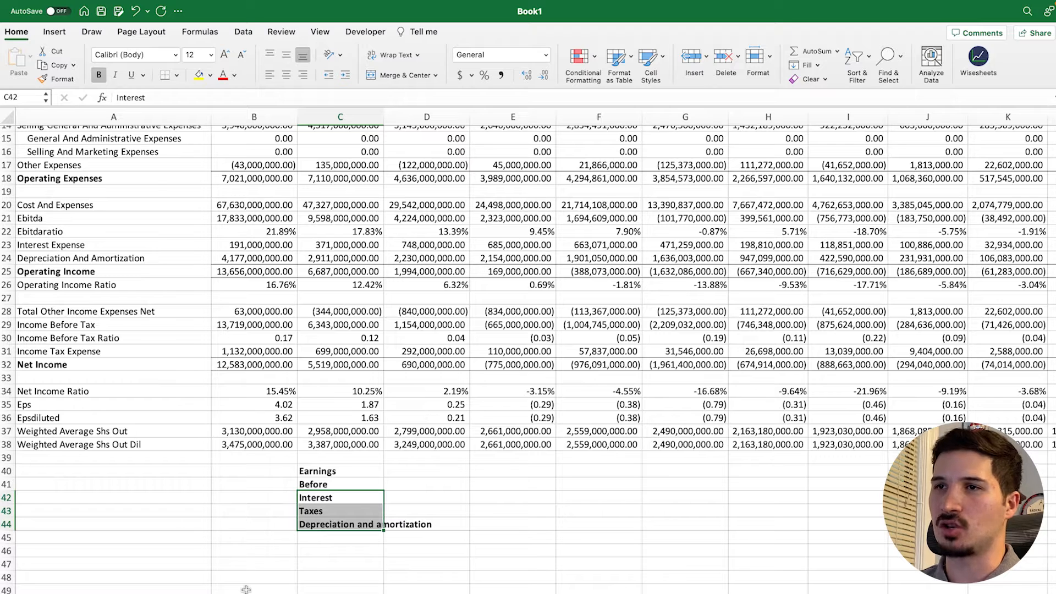
Step: Link cell B40, beside the Earnings label, to the 2022 net income in B32
click(255, 476)
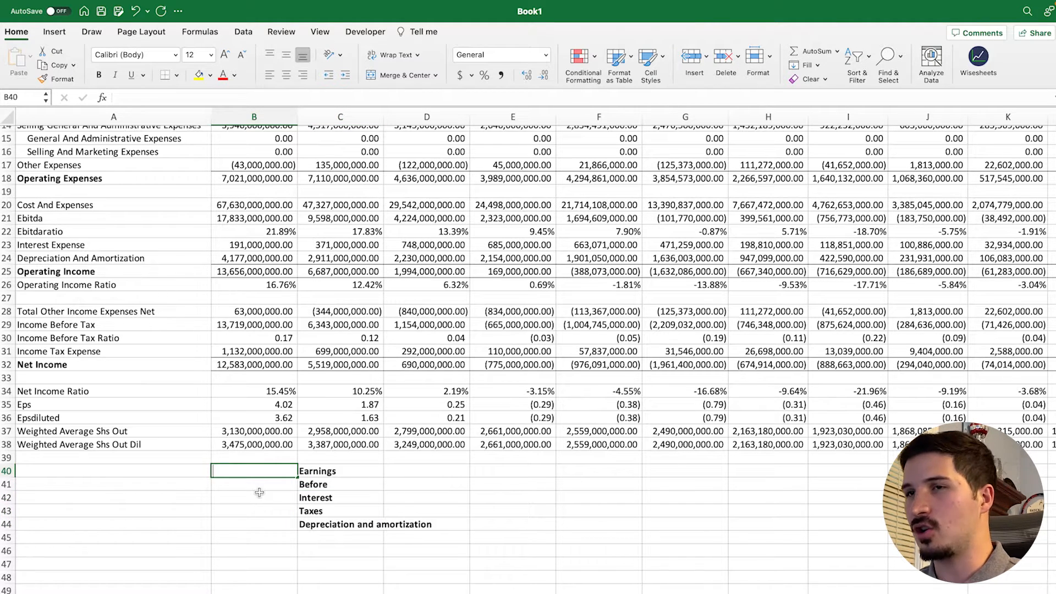
text(=)
click(252, 365)
key(Return)
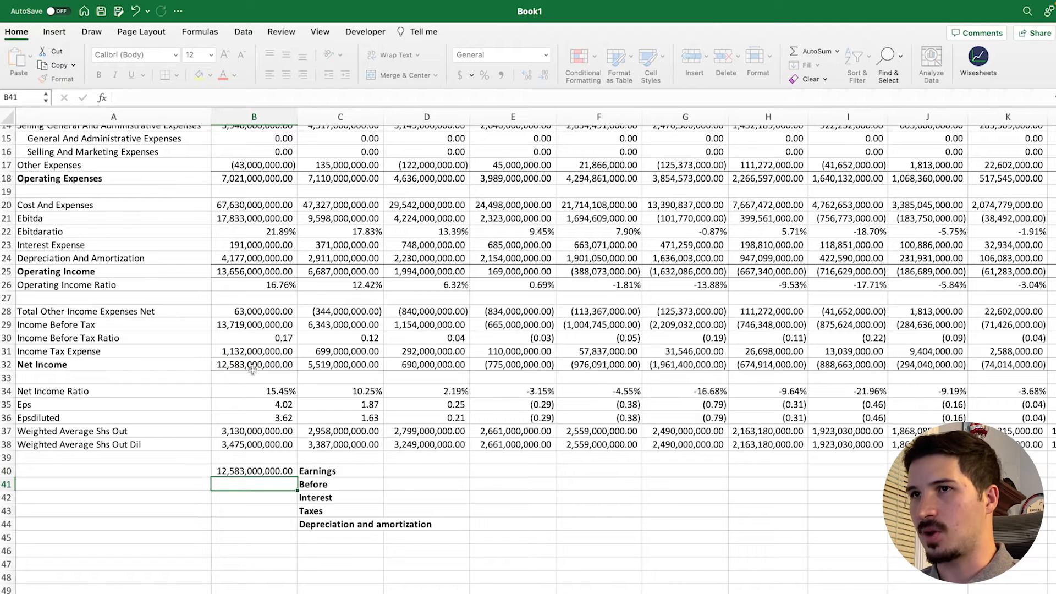
Step: Link B42, B43 and B44 to the 2022 interest expense in B23, income tax expense in B31, and depreciation and amortization in B24
key(Return)
text(=)
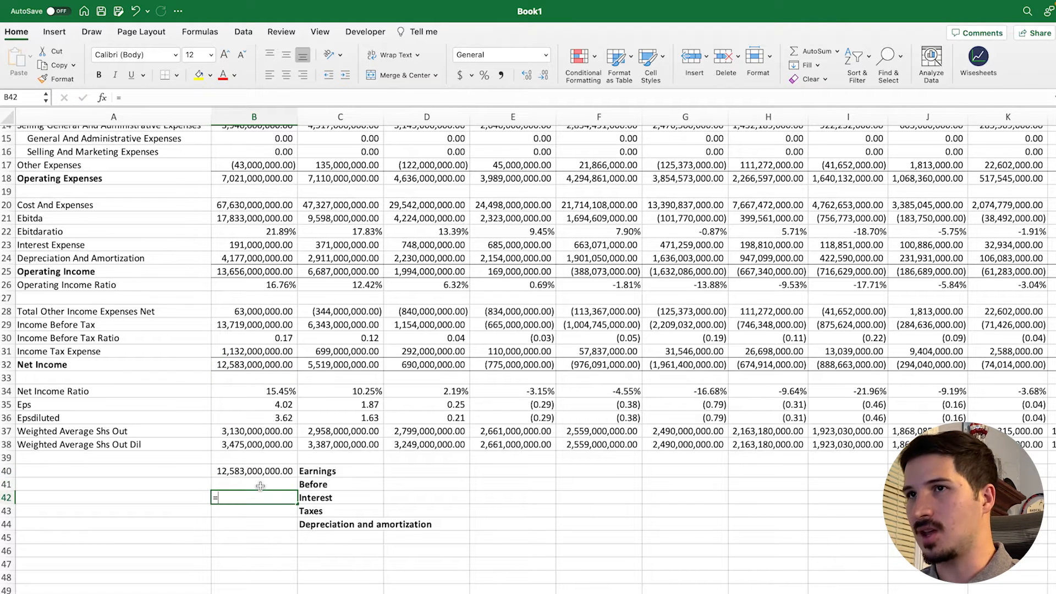
click(255, 247)
key(Return)
text(=)
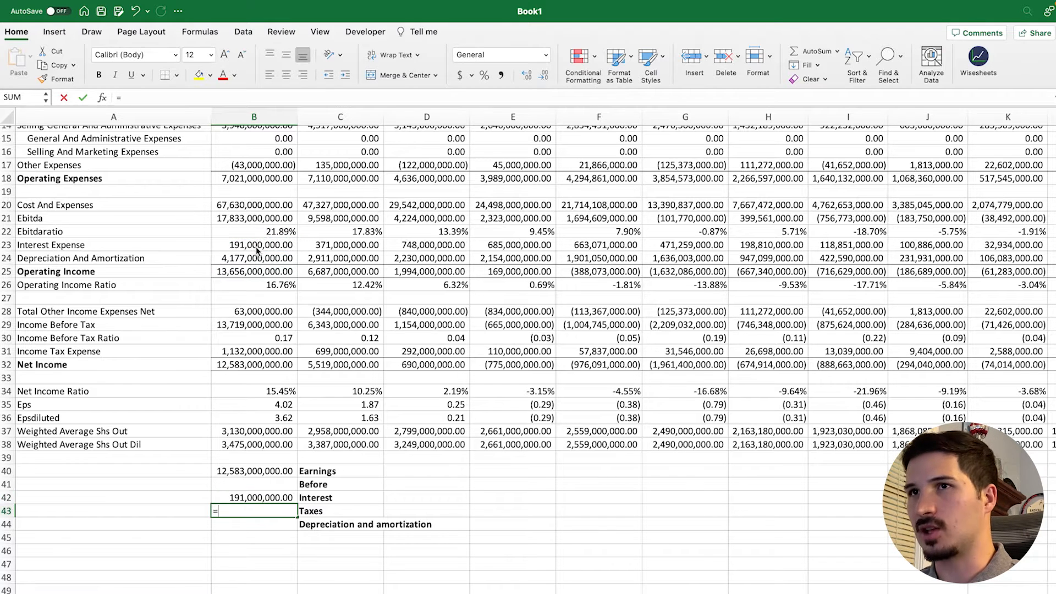
click(257, 353)
key(Return)
text(=)
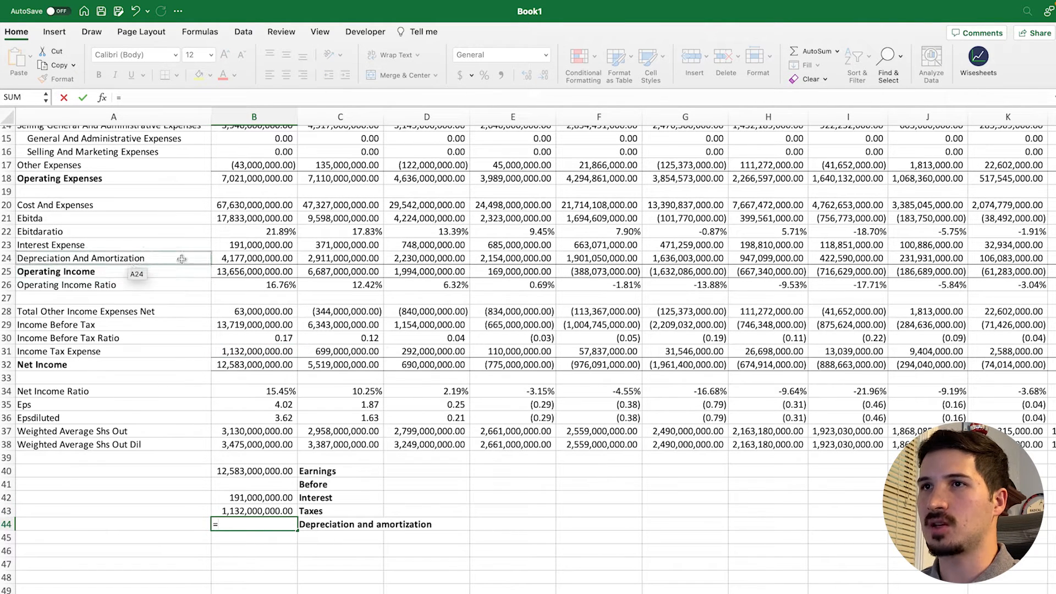
click(227, 261)
key(Return)
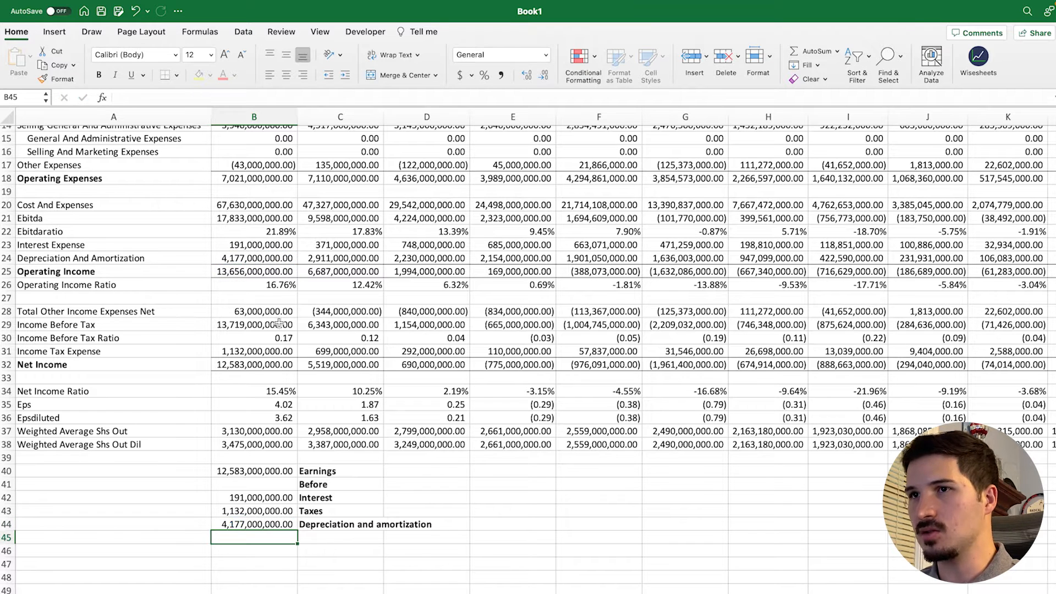
Step: Enter the label EBITDA in cell A47 below the component values
click(271, 562)
scroll(374, 539, down, 1)
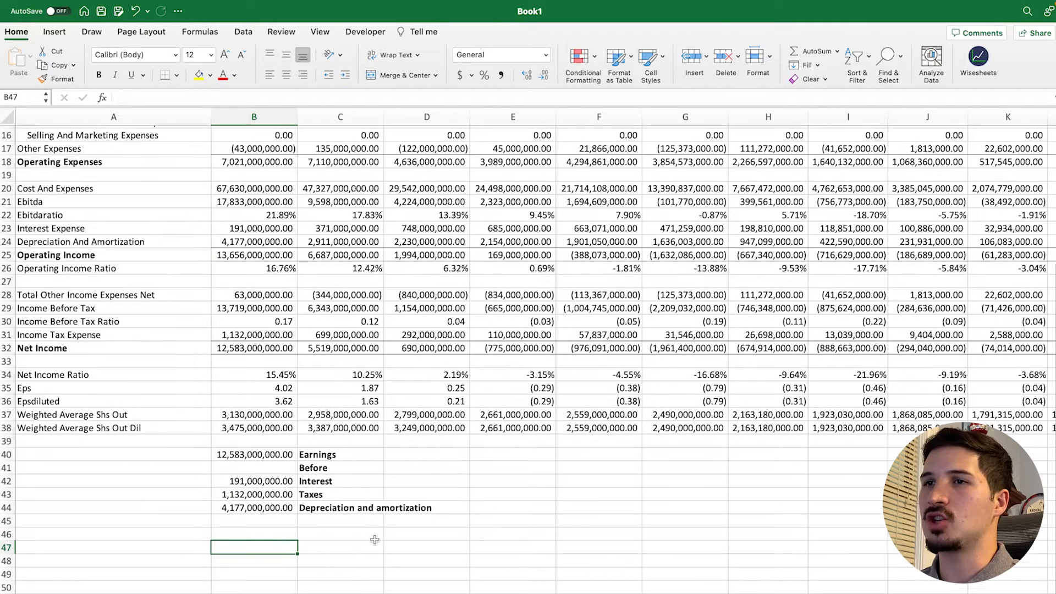
click(159, 544)
text(EBV)
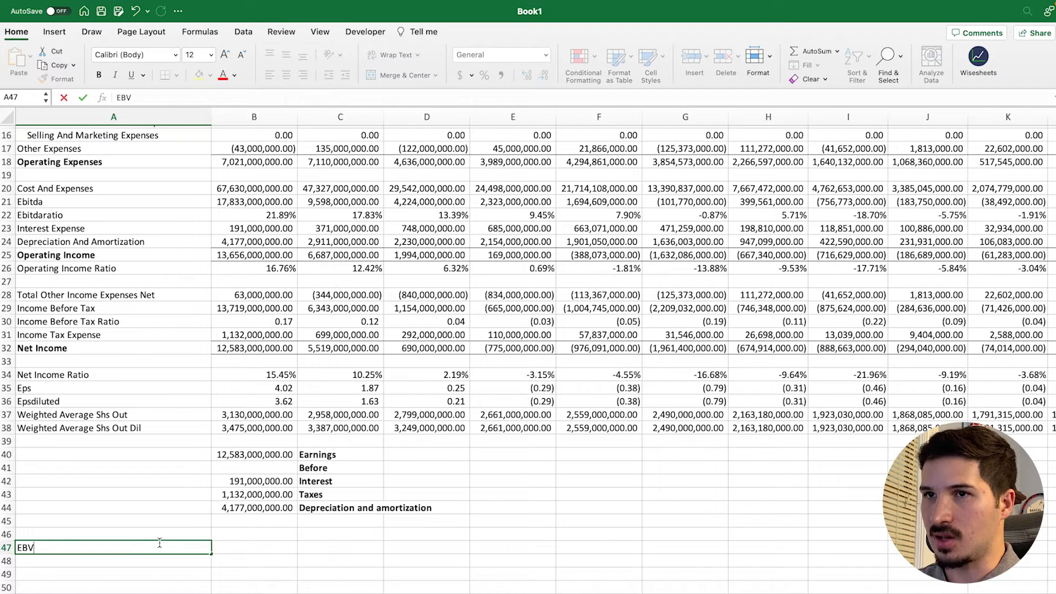
key(BackSpace)
text(ITDA)
key(Return)
Step: Calculate EBITDA in B47 with the formula =B40+SUM(B42:B44)
key(Right)
key(Up)
text(=)
click(230, 456)
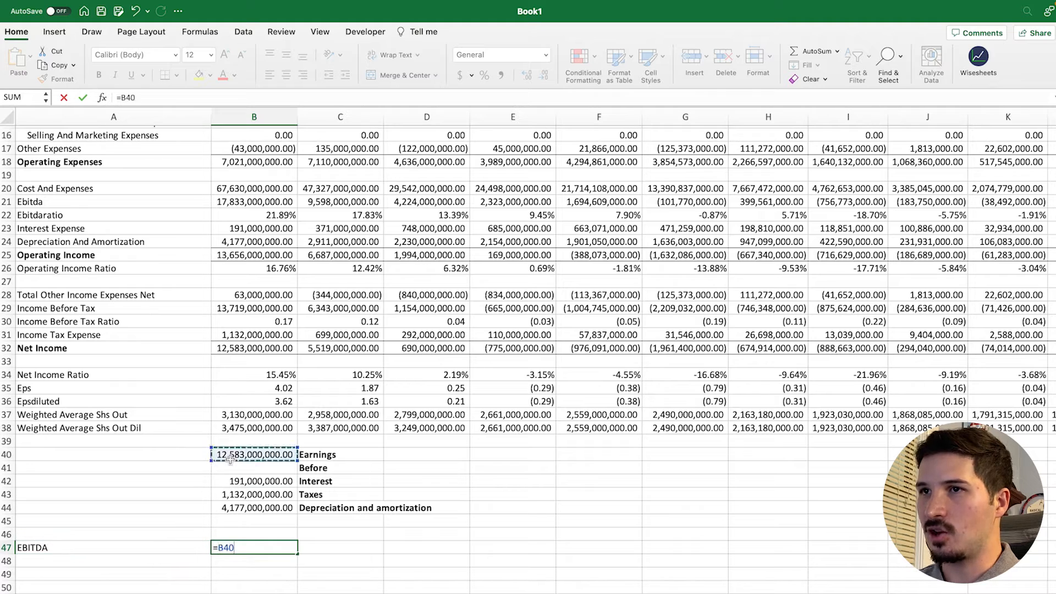
text(+sum)
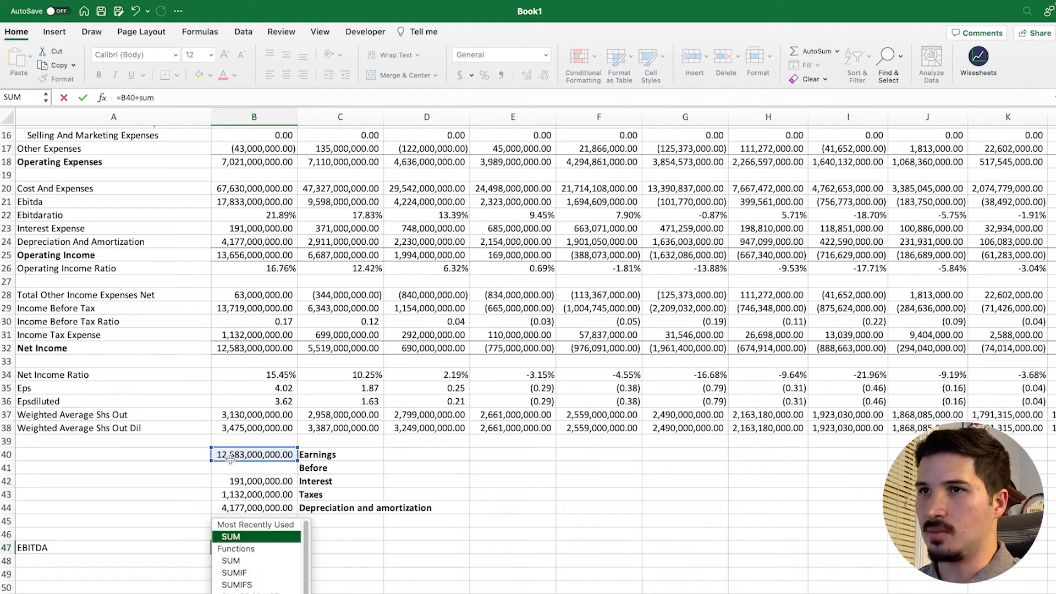
key(Tab)
drag(254, 483, 259, 510)
key(Return)
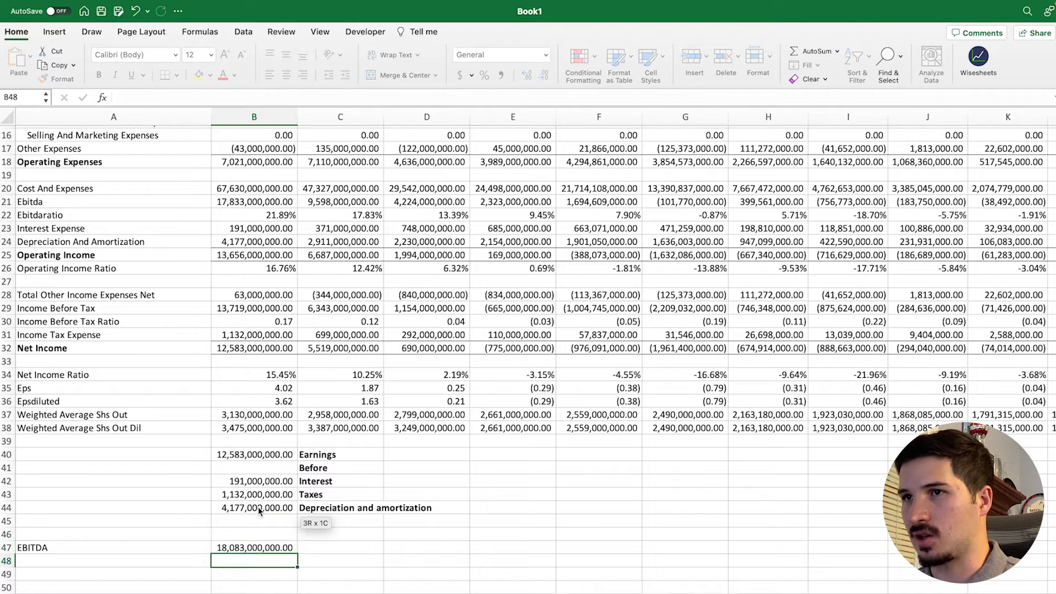
Step: Make the EBITDA label in A47 bold
click(261, 547)
click(78, 546)
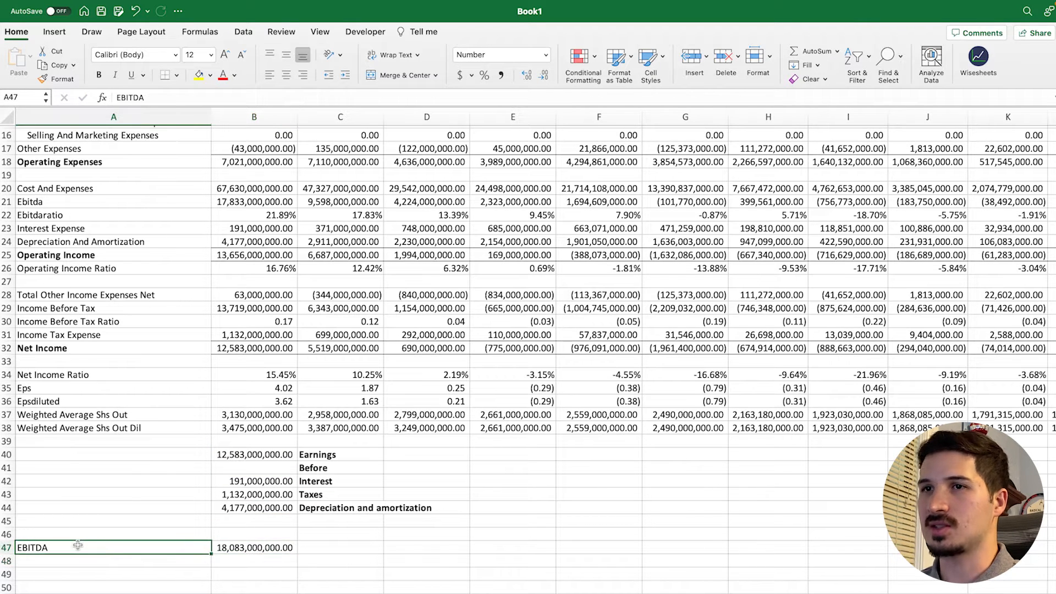
key(super+b)
scroll(78, 544, down, 5)
click(264, 487)
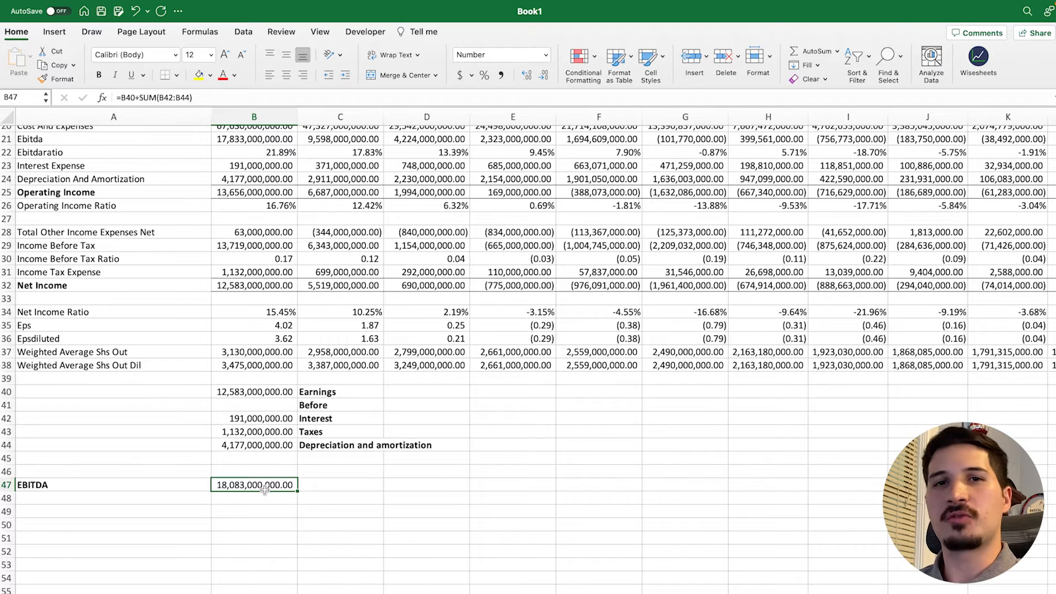
Step: Move the component labels from C40:C44 to H40:H44, freeing the columns beside the 2022 values
drag(323, 394, 328, 449)
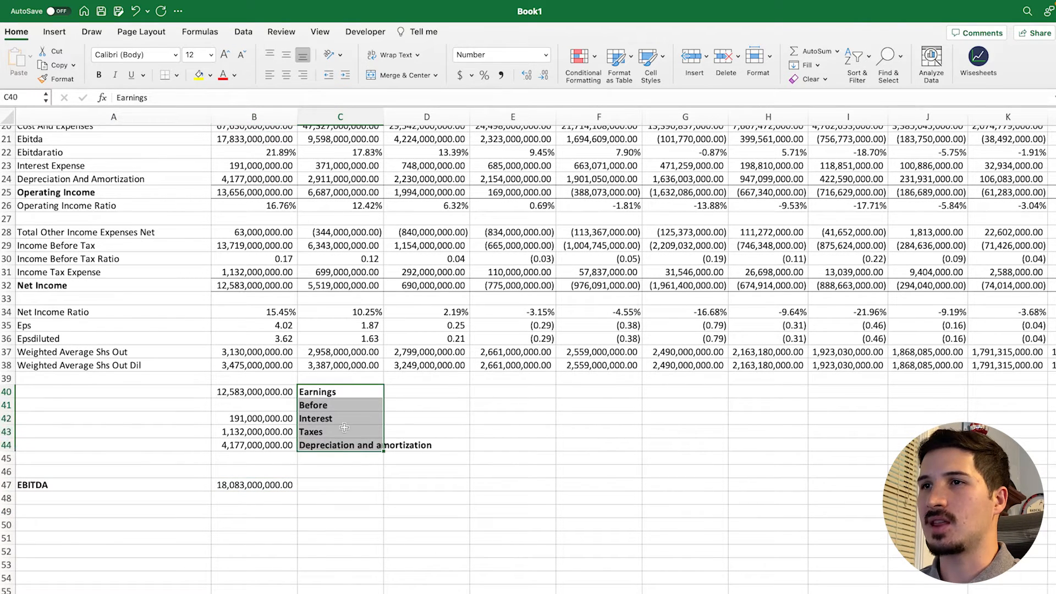
drag(349, 385, 743, 389)
Step: Extend the net income, interest, taxes, and depreciation and amortization links in B40 and B42:B44 across to column F
click(272, 391)
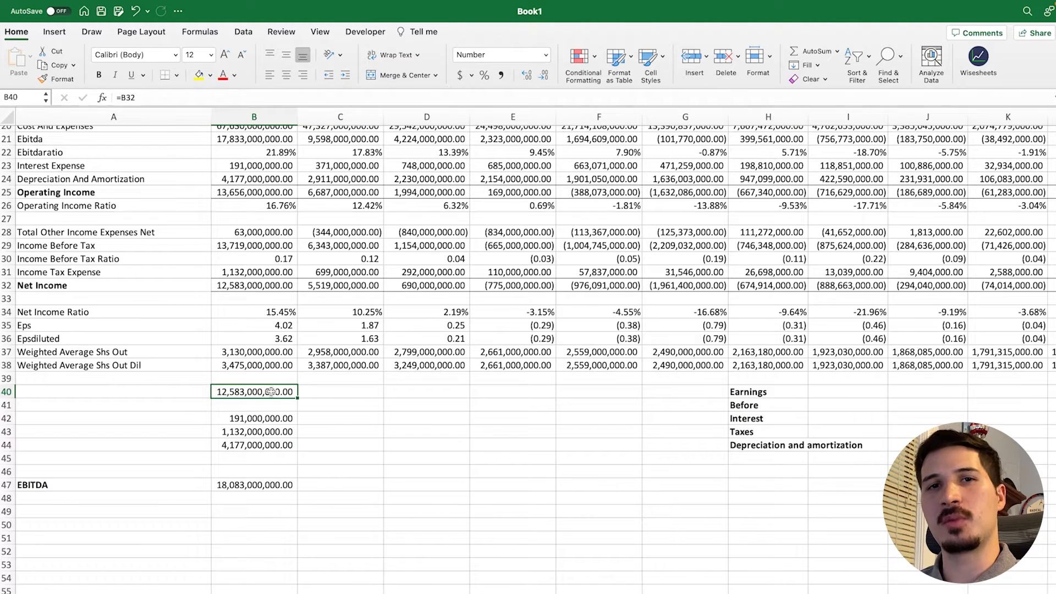
drag(298, 399, 628, 404)
click(272, 419)
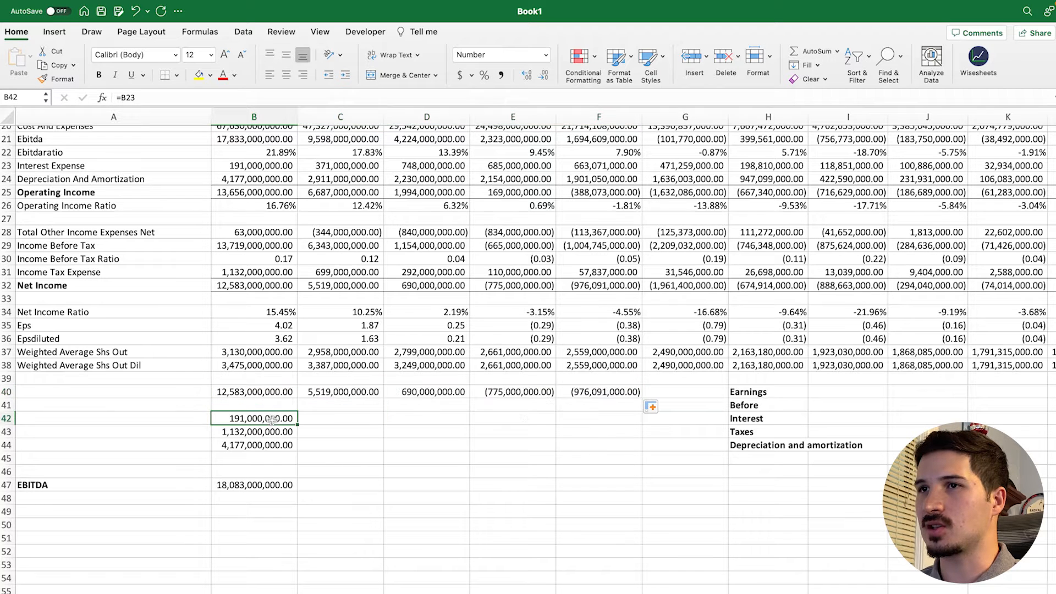
drag(298, 425, 627, 422)
click(277, 432)
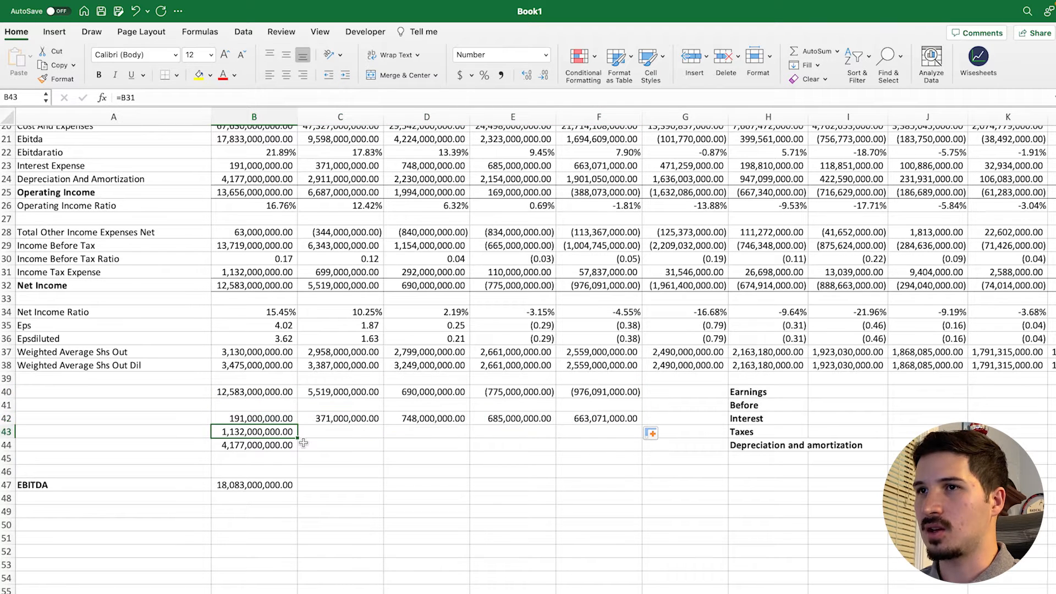
drag(298, 438, 628, 435)
click(267, 446)
drag(298, 451, 606, 453)
Step: Extend the EBITDA formula from B47 across to F47
click(256, 487)
drag(298, 491, 604, 490)
click(483, 525)
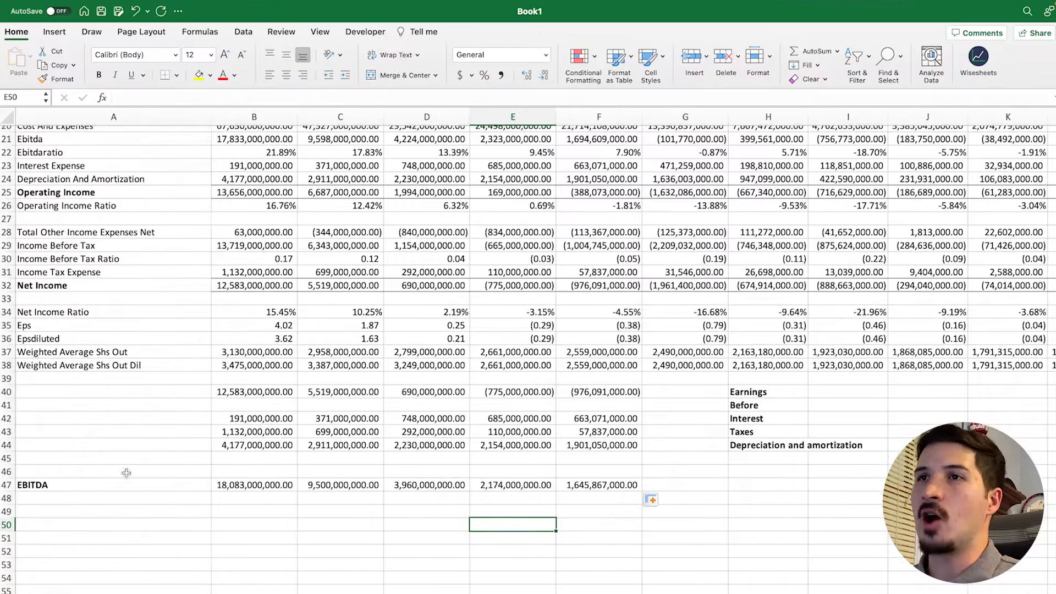
Step: Make the Ebitda label in A21 of the income statement bold
scroll(106, 473, up, 5)
click(56, 313)
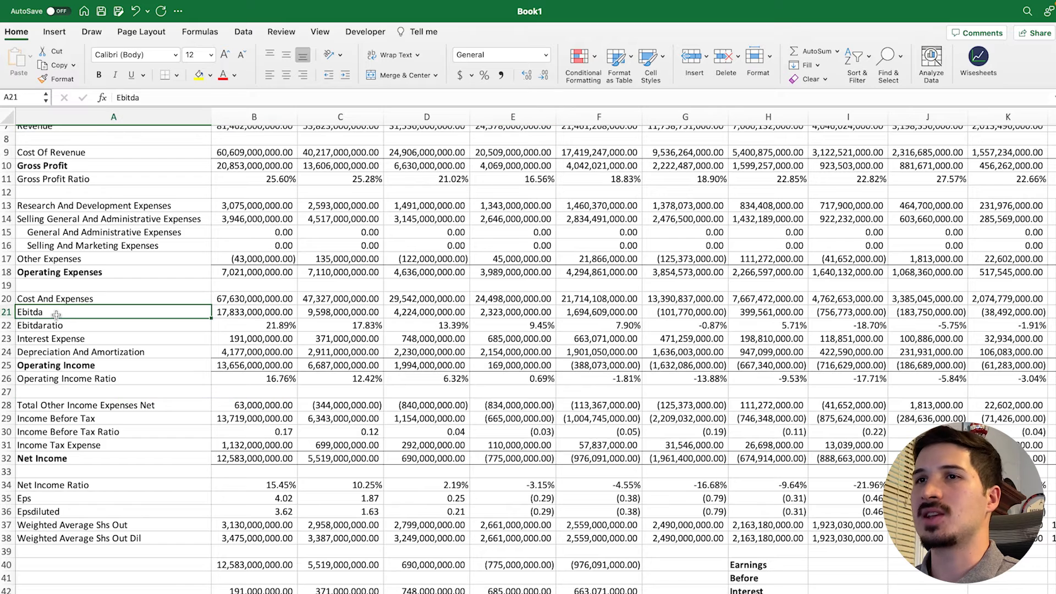
key(super+b)
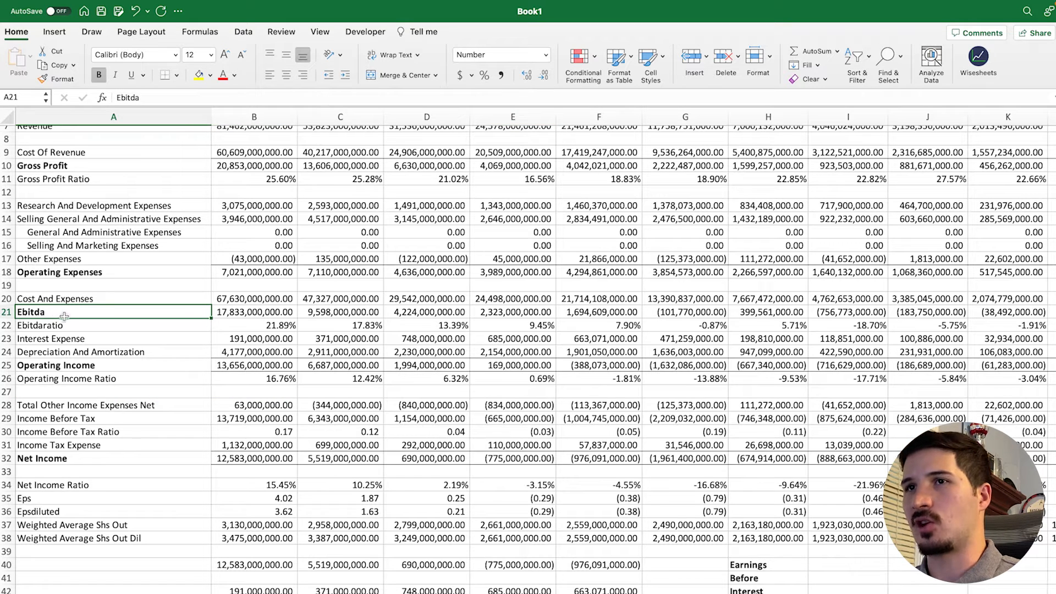
Step: Select the reported Ebitda row 21 and compare it with the calculated EBITDA in row 47 across the years
click(8, 312)
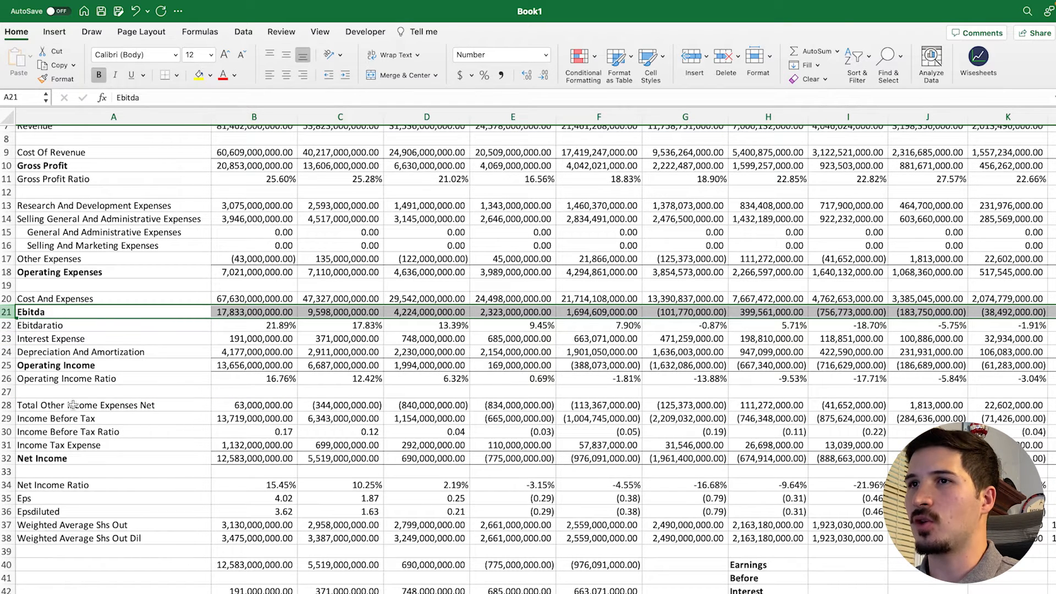
scroll(248, 312, up, 3)
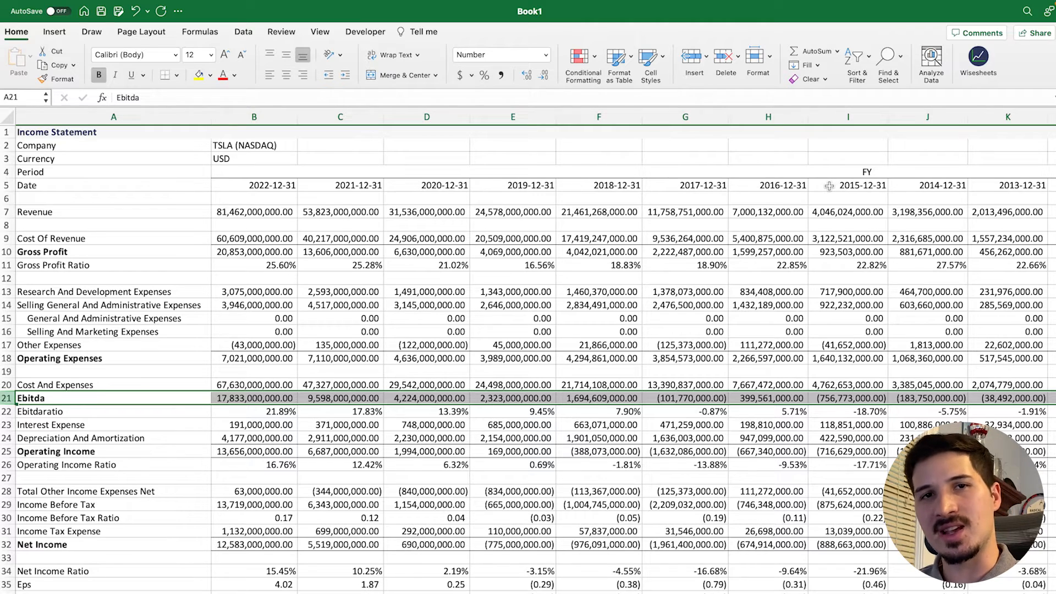
scroll(239, 376, down, 5)
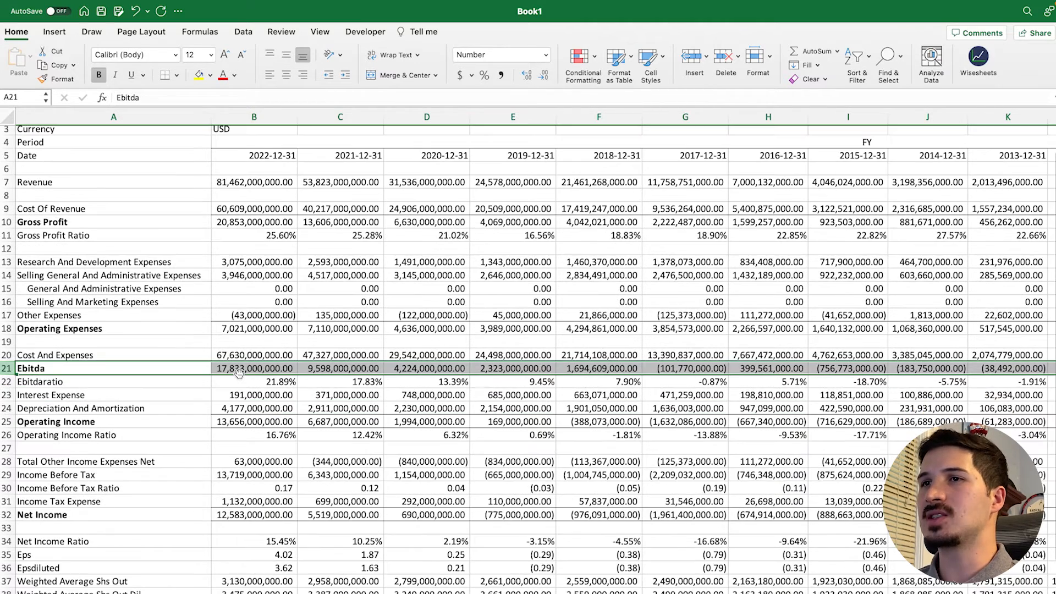
scroll(260, 451, down, 3)
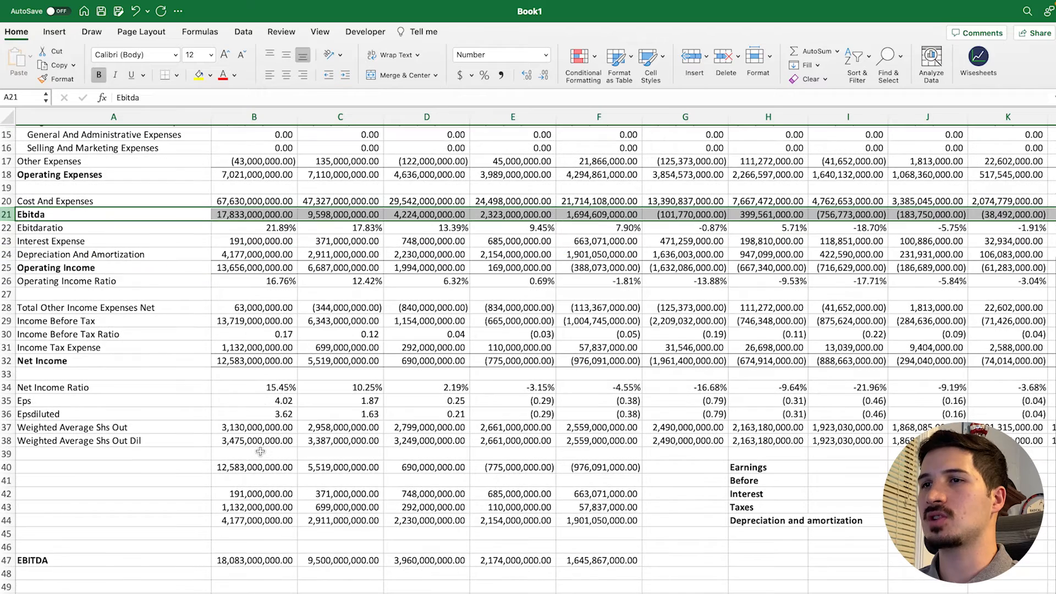
scroll(273, 332, up, 1)
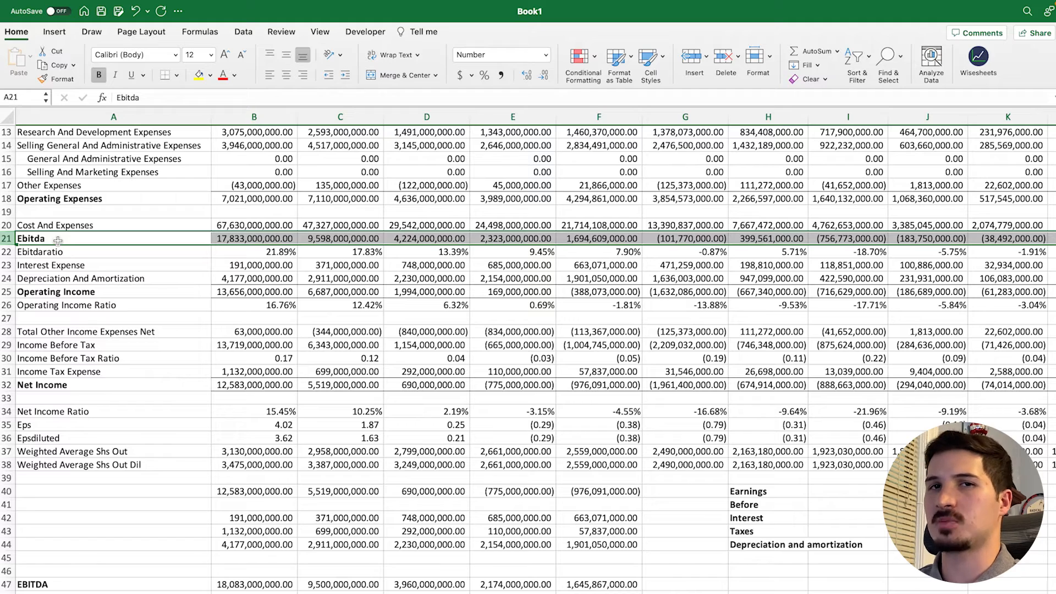
scroll(58, 240, up, 1)
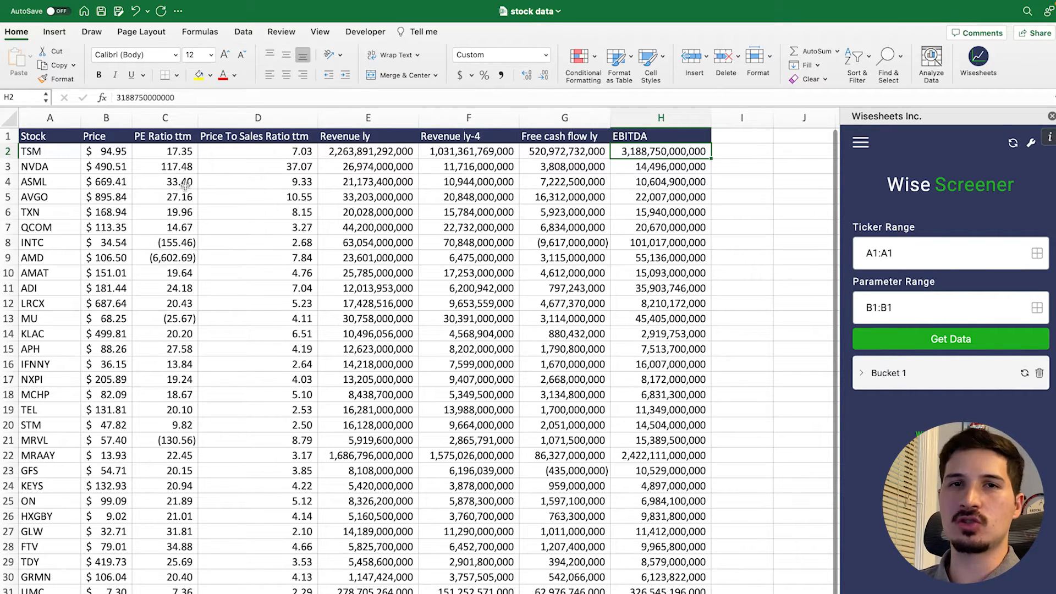
Step: In the stock data workbook, clear the values in B2:H31, keeping the tickers and the parameter headings
drag(42, 151, 48, 586)
drag(123, 136, 660, 138)
click(660, 136)
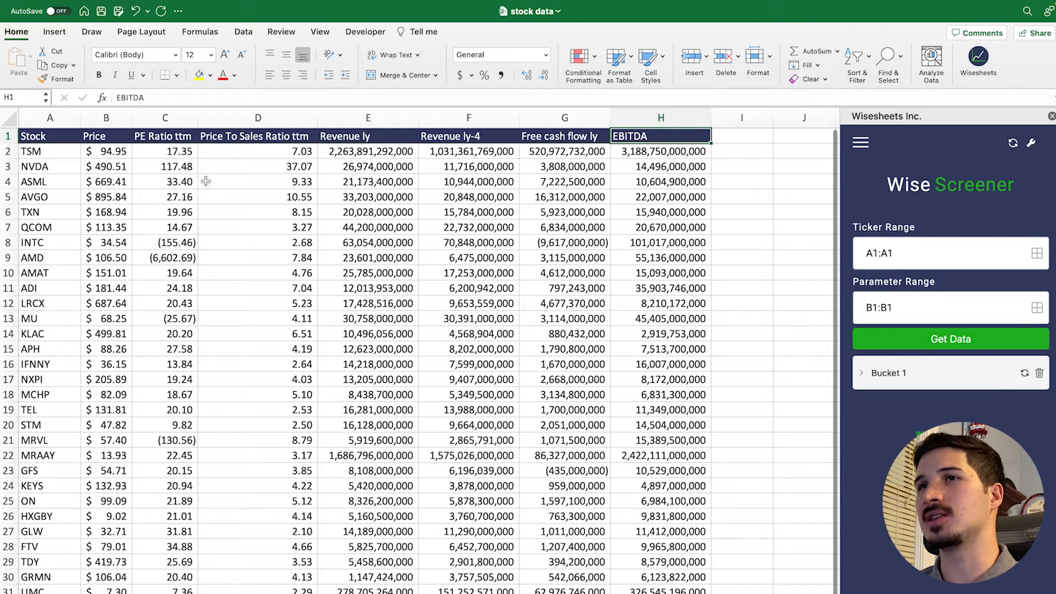
drag(113, 152, 661, 588)
key(Delete)
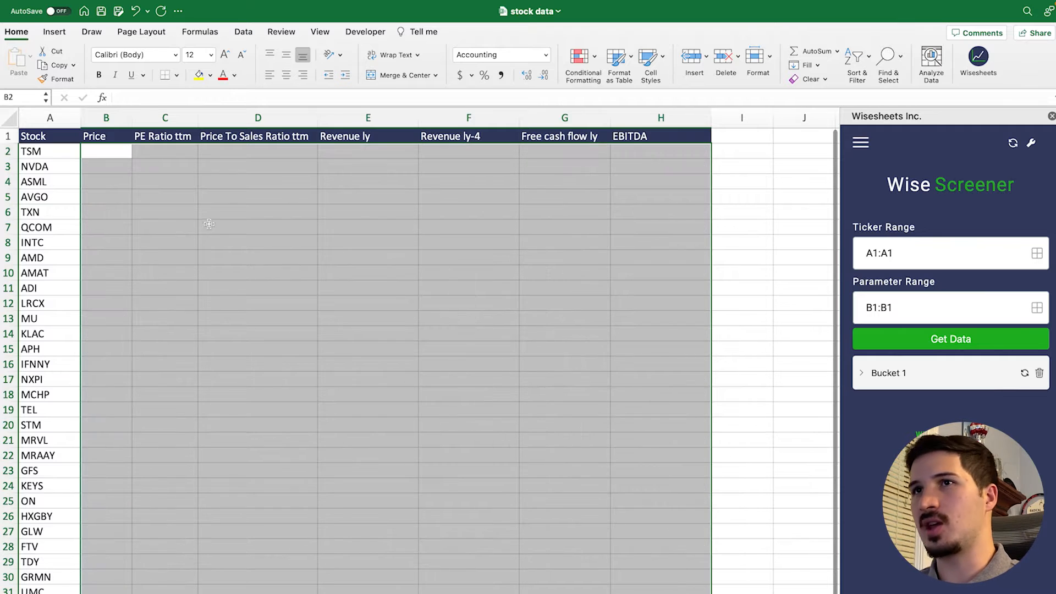
Step: Set the Wise Screener ticker range to A2:A31 and delete the existing Bucket 1
drag(52, 153, 48, 591)
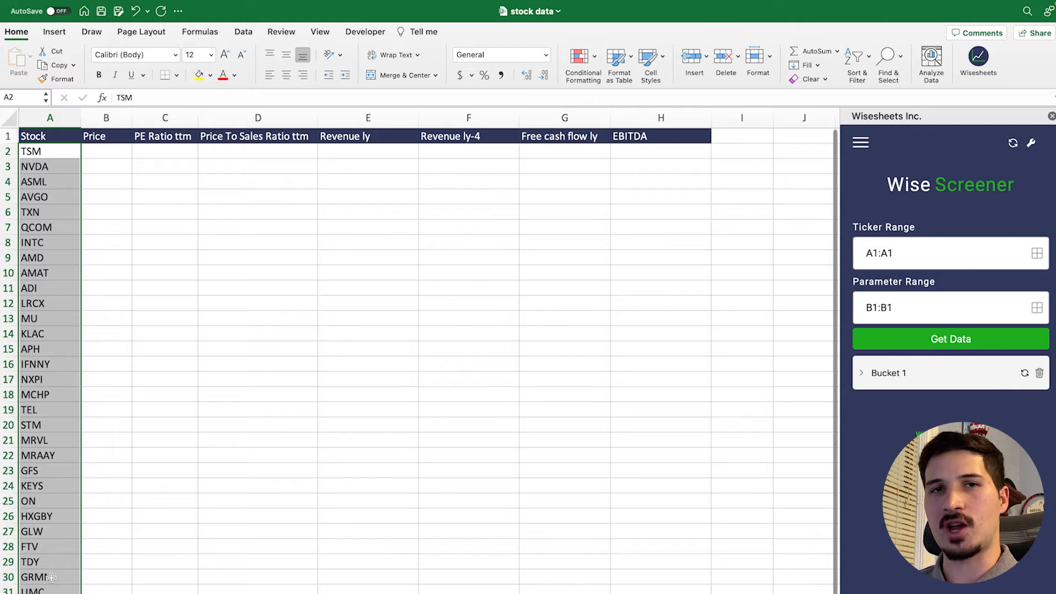
click(1038, 254)
click(1040, 373)
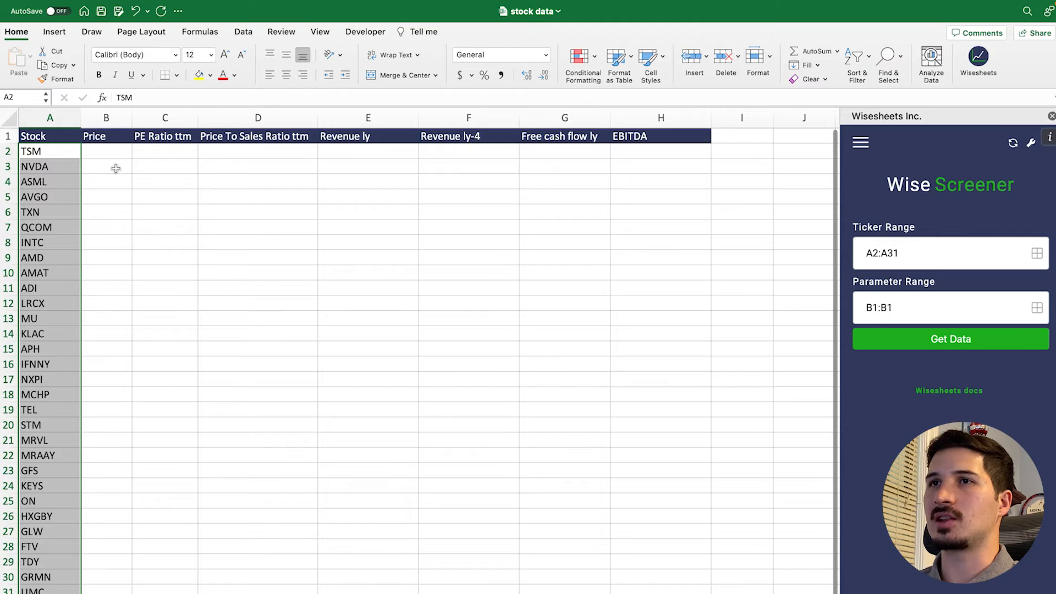
Step: Set the Wise Screener parameter range to the headings in B1:H1
drag(109, 135, 623, 139)
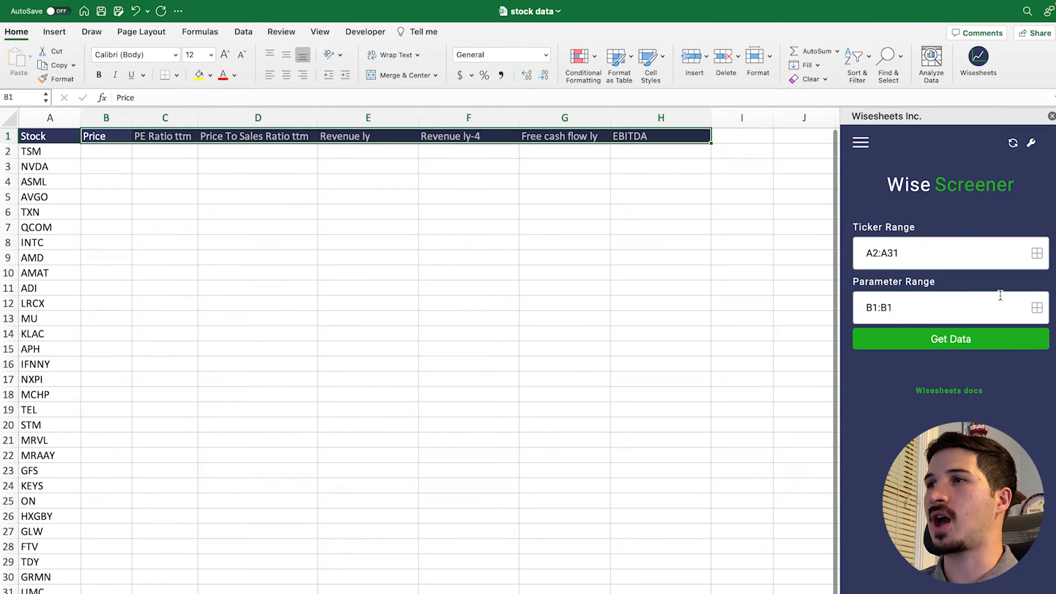
click(1031, 311)
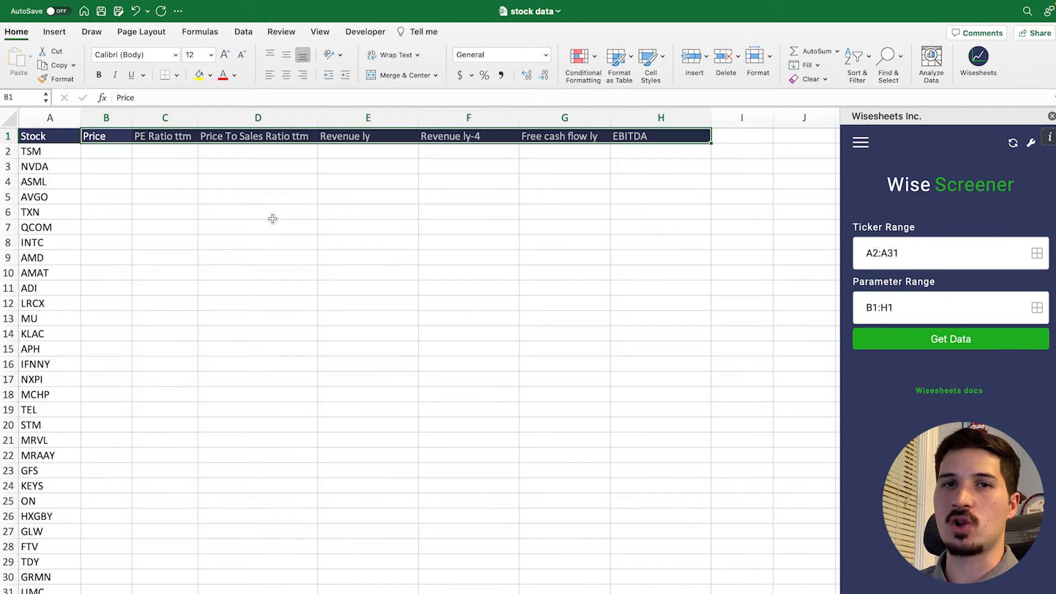
Step: Review the parameter headings in row 1 and change the EBITDA heading in H1 to EBITDA LQ
click(117, 141)
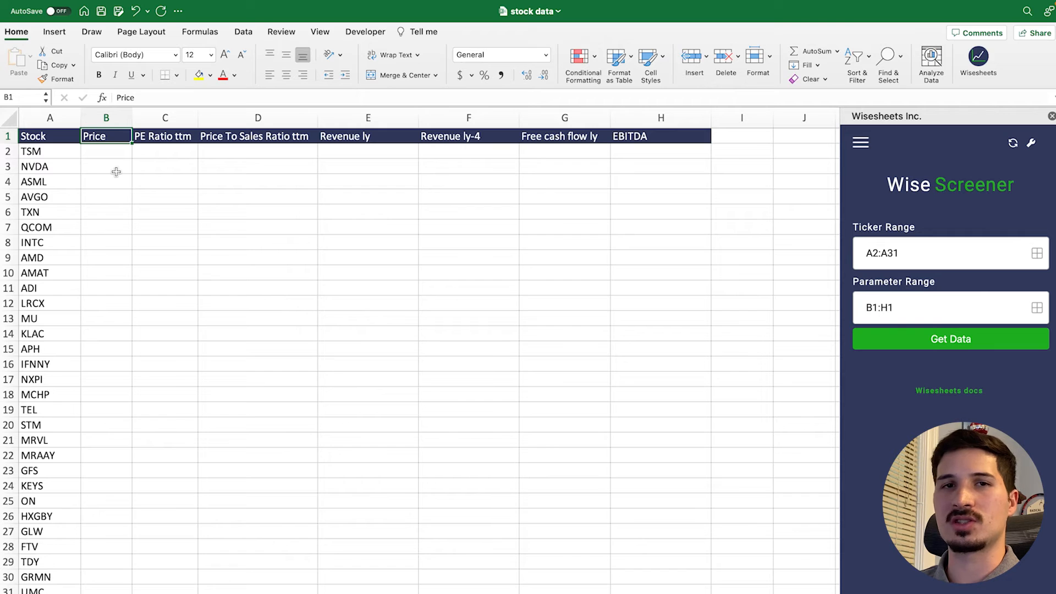
click(138, 138)
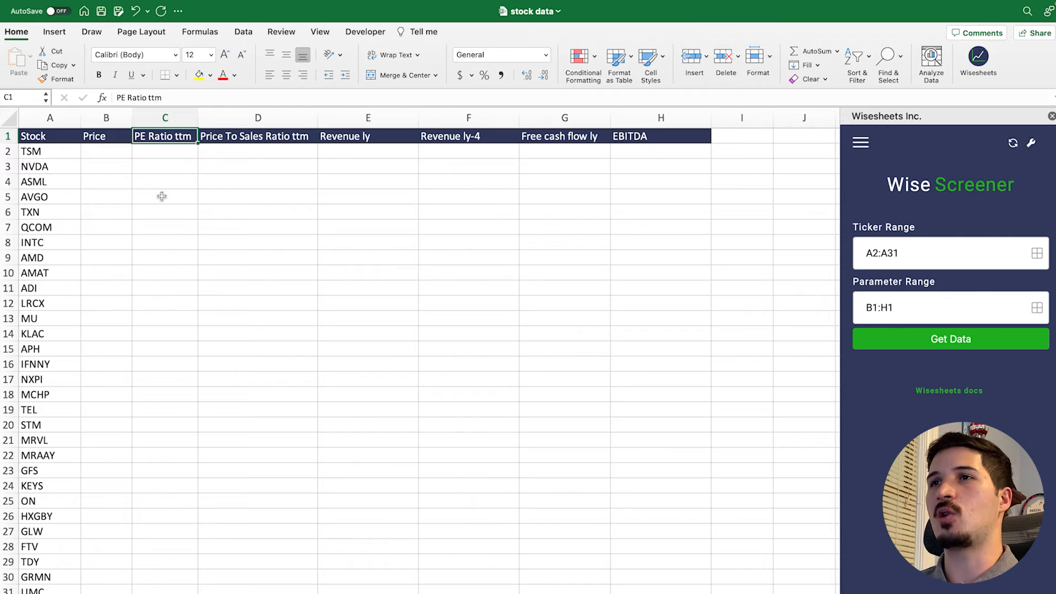
click(386, 138)
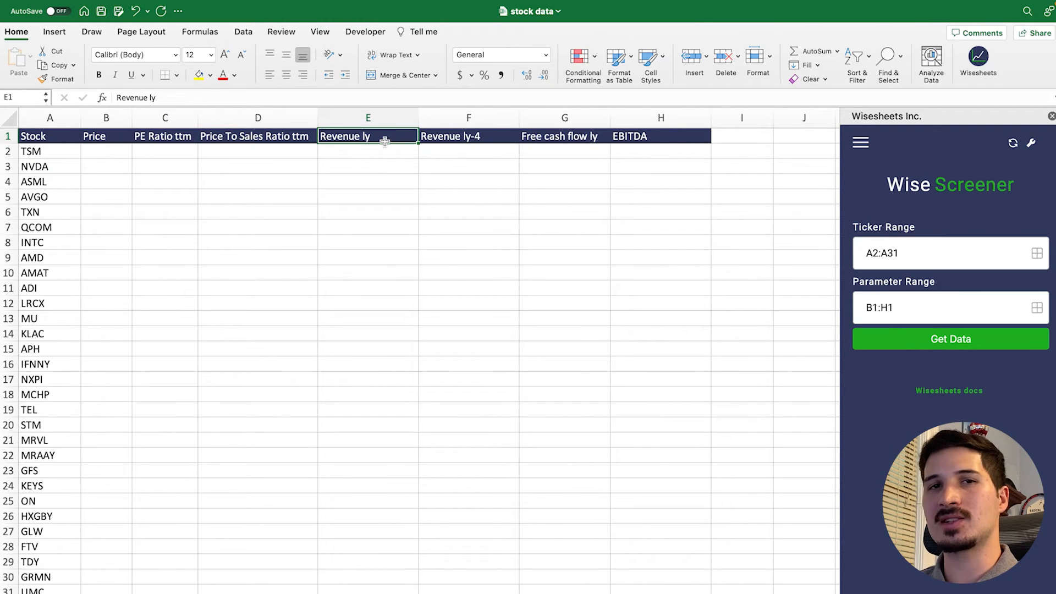
click(447, 136)
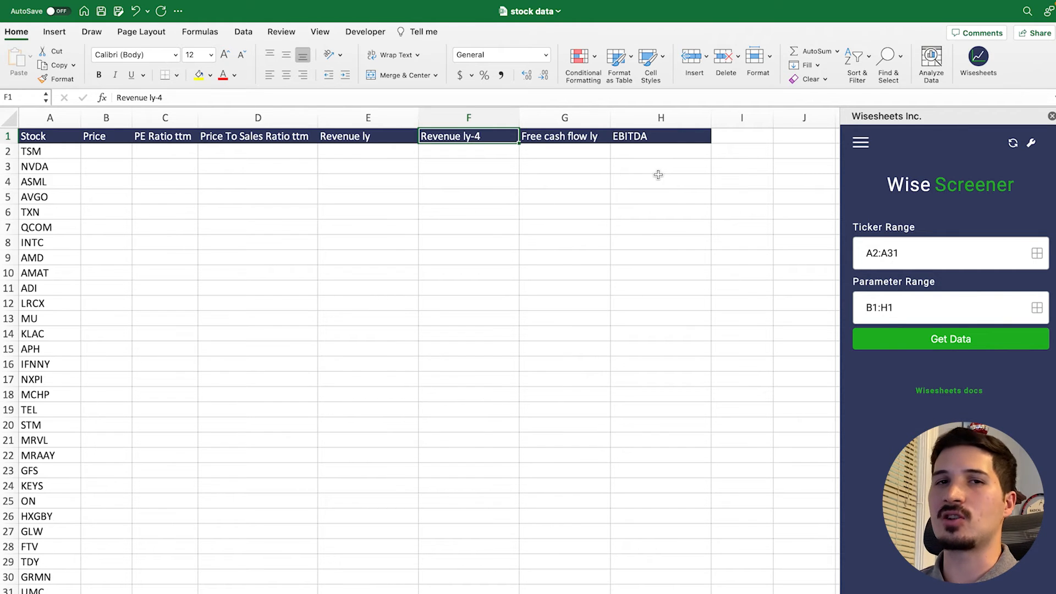
click(657, 140)
click(236, 99)
text(LQ)
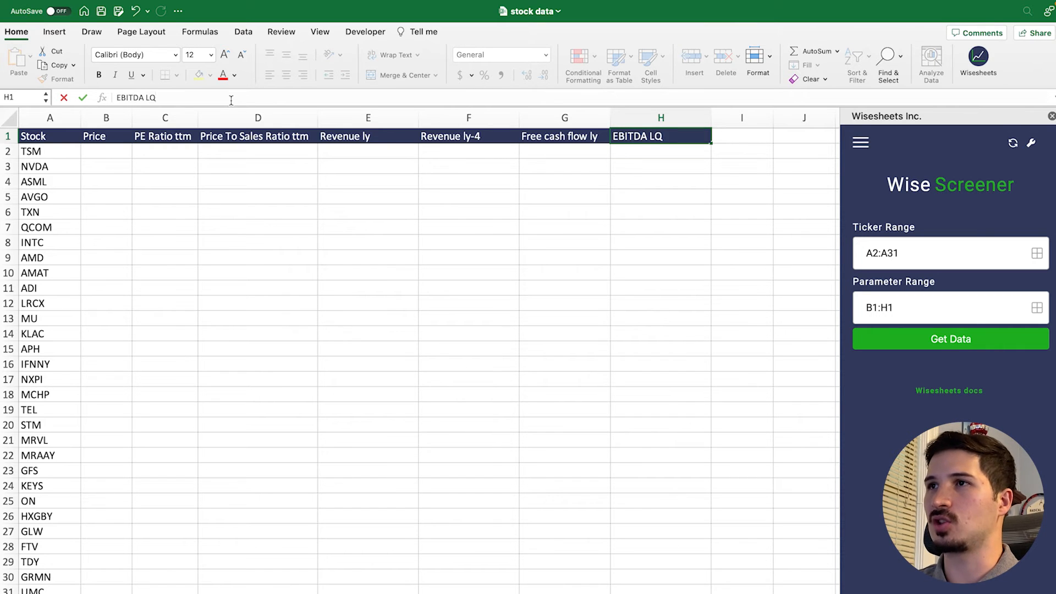
key(Return)
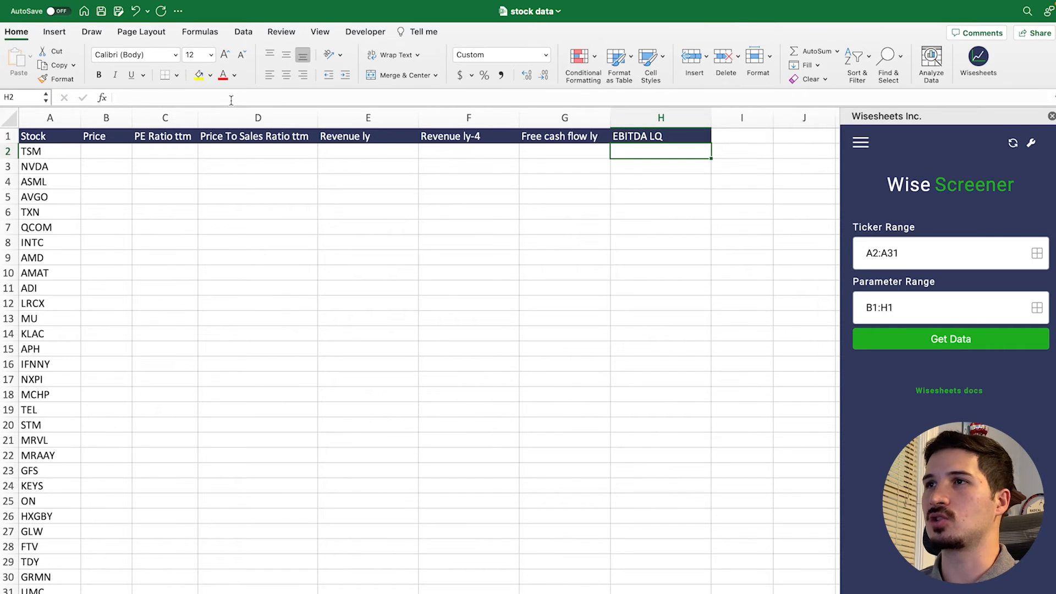
Step: Fetch the screener data for all listed tickers and parameters, and select the filled table from the Stock heading
click(872, 341)
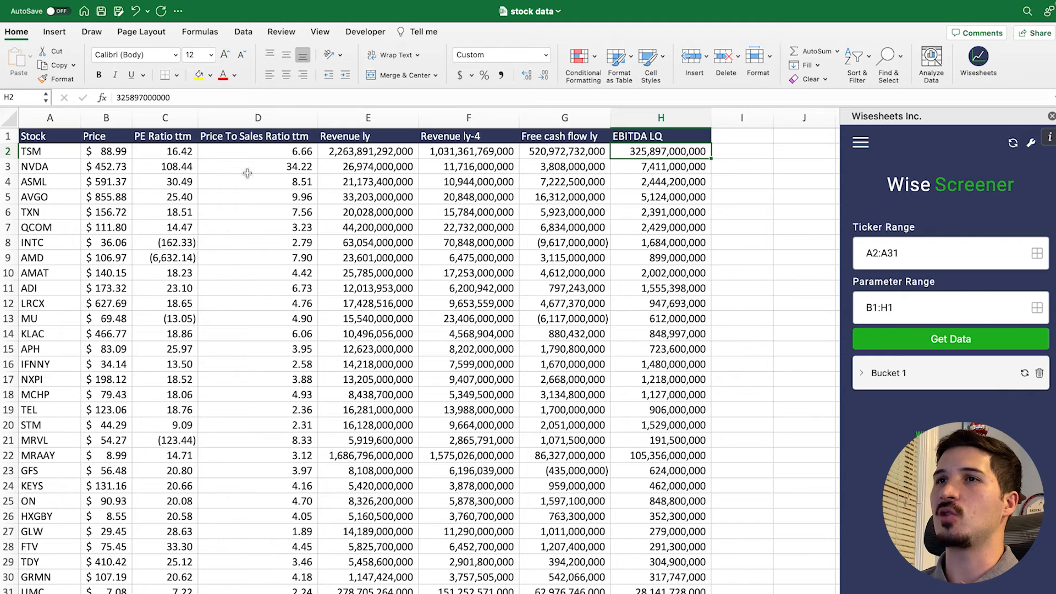
drag(62, 140, 652, 590)
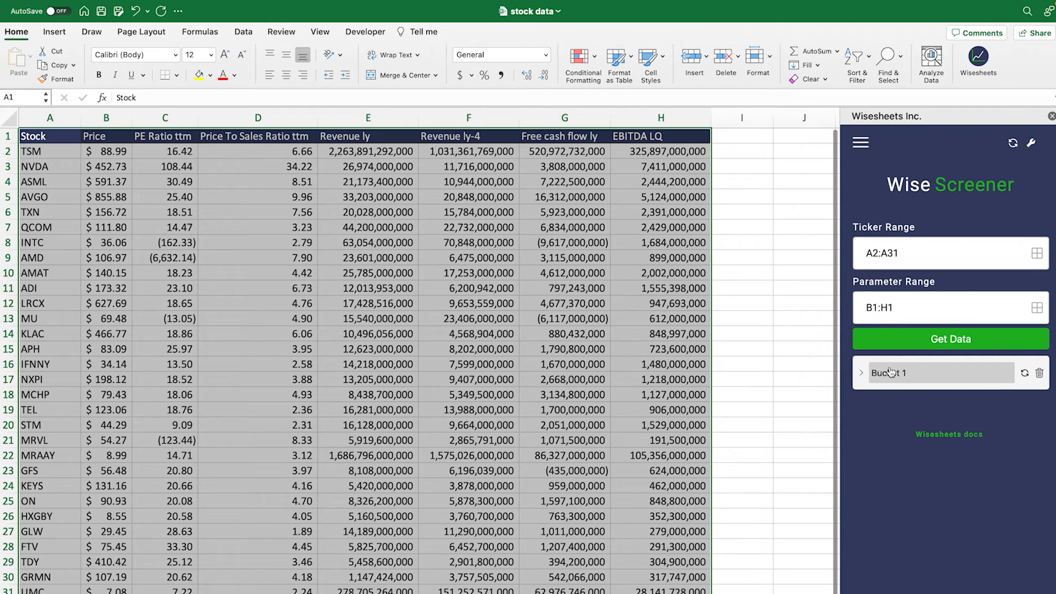
Step: Expand Bucket 1 to check its ticker and parameter ranges on the sheet, and refresh the bucket's data
click(875, 374)
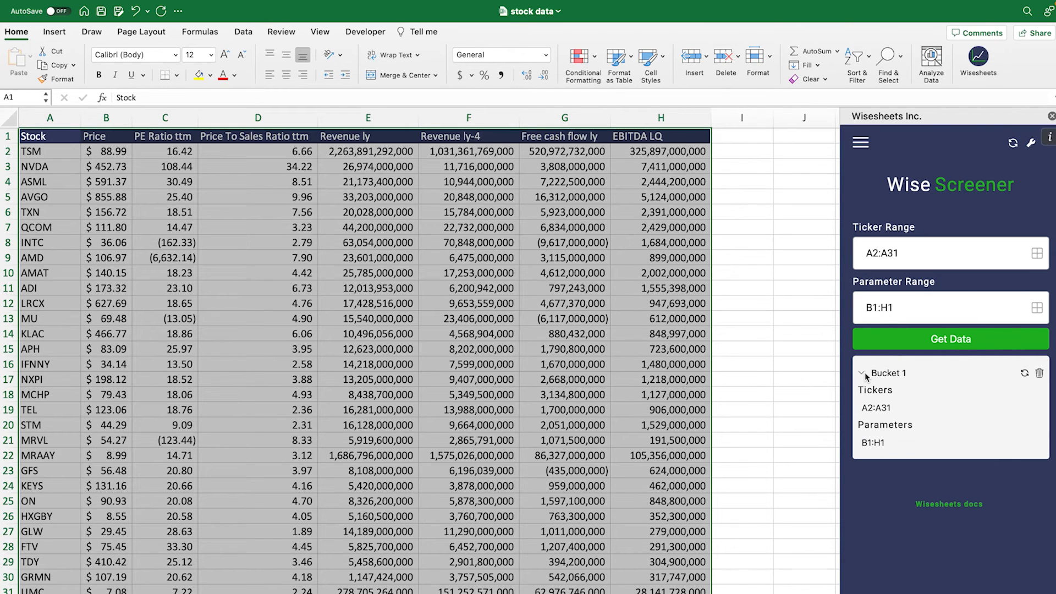
click(891, 408)
click(888, 440)
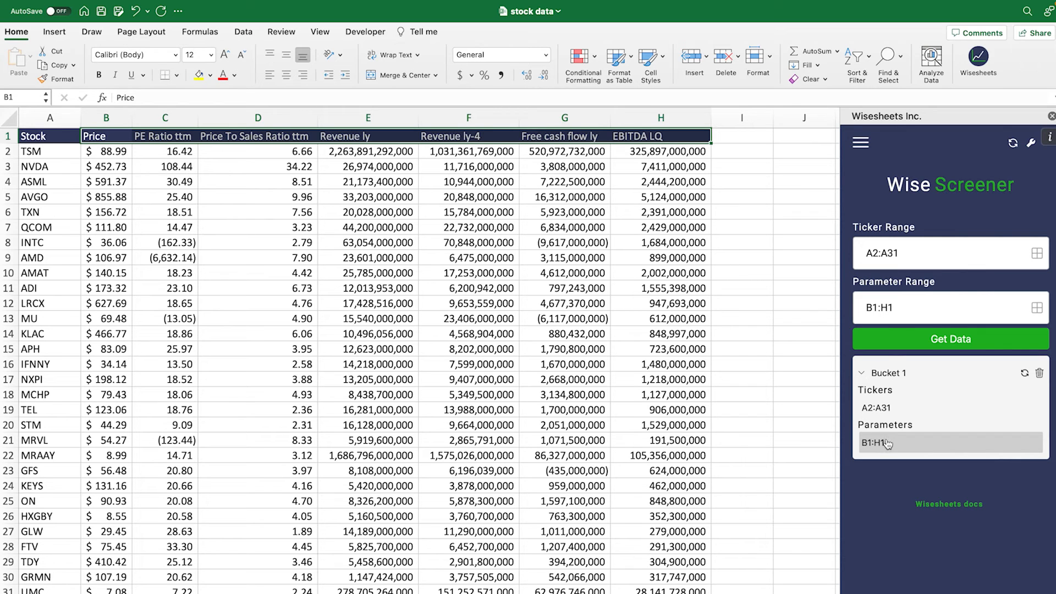
click(968, 411)
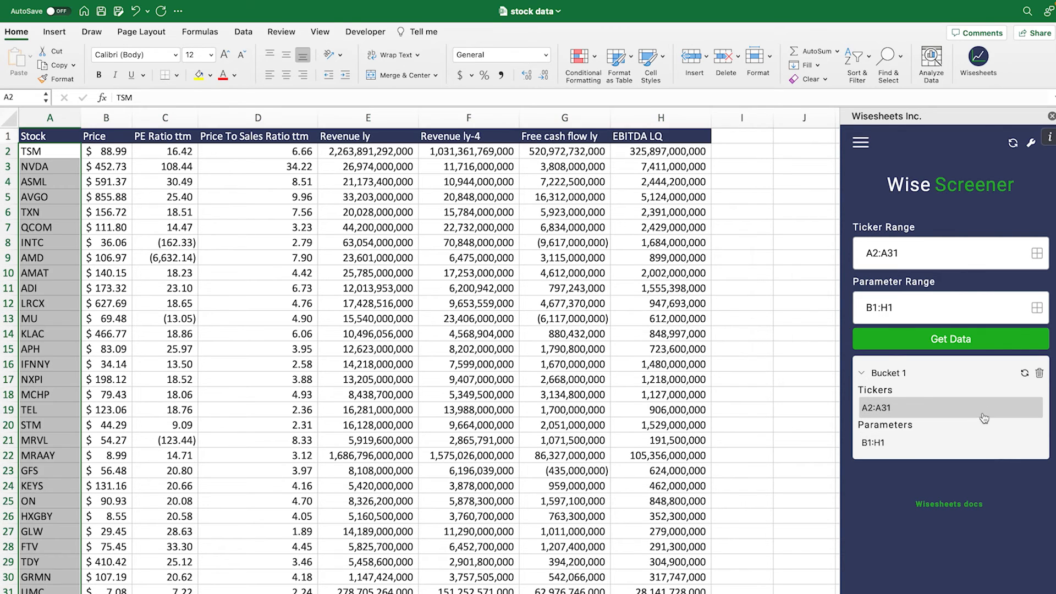
click(1026, 379)
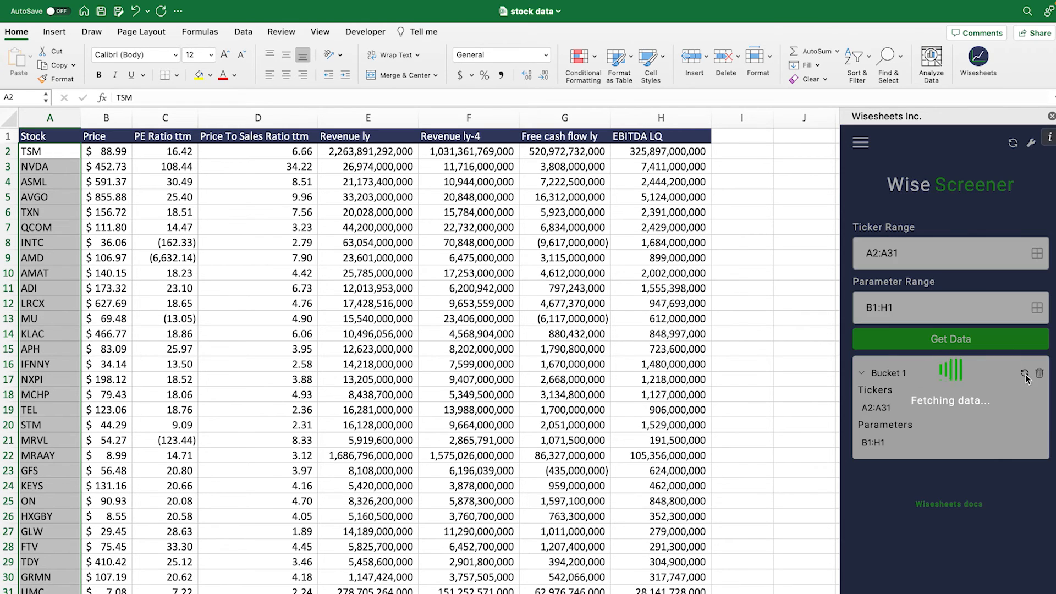
click(616, 341)
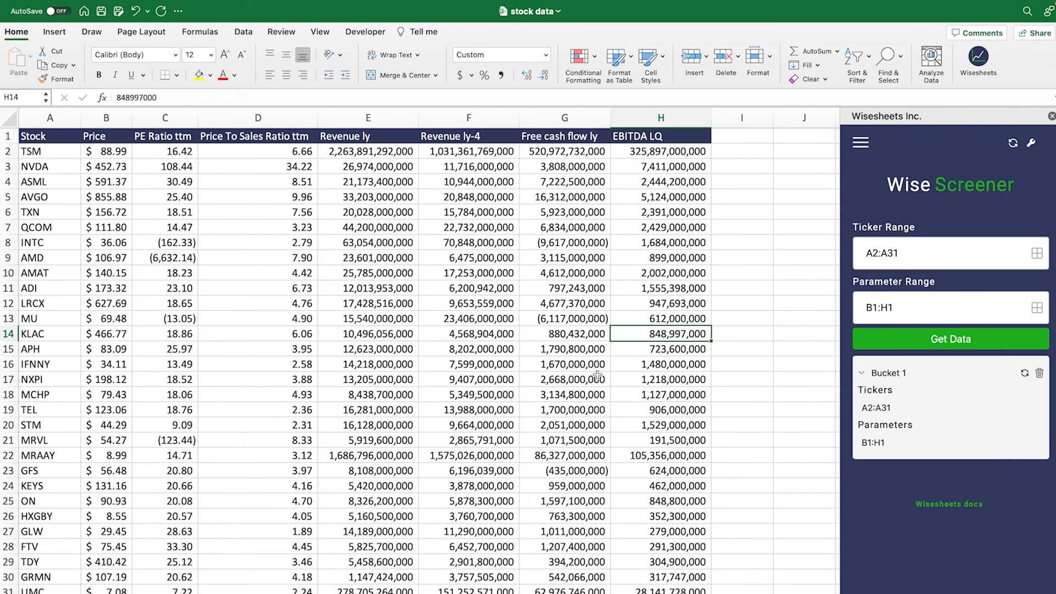